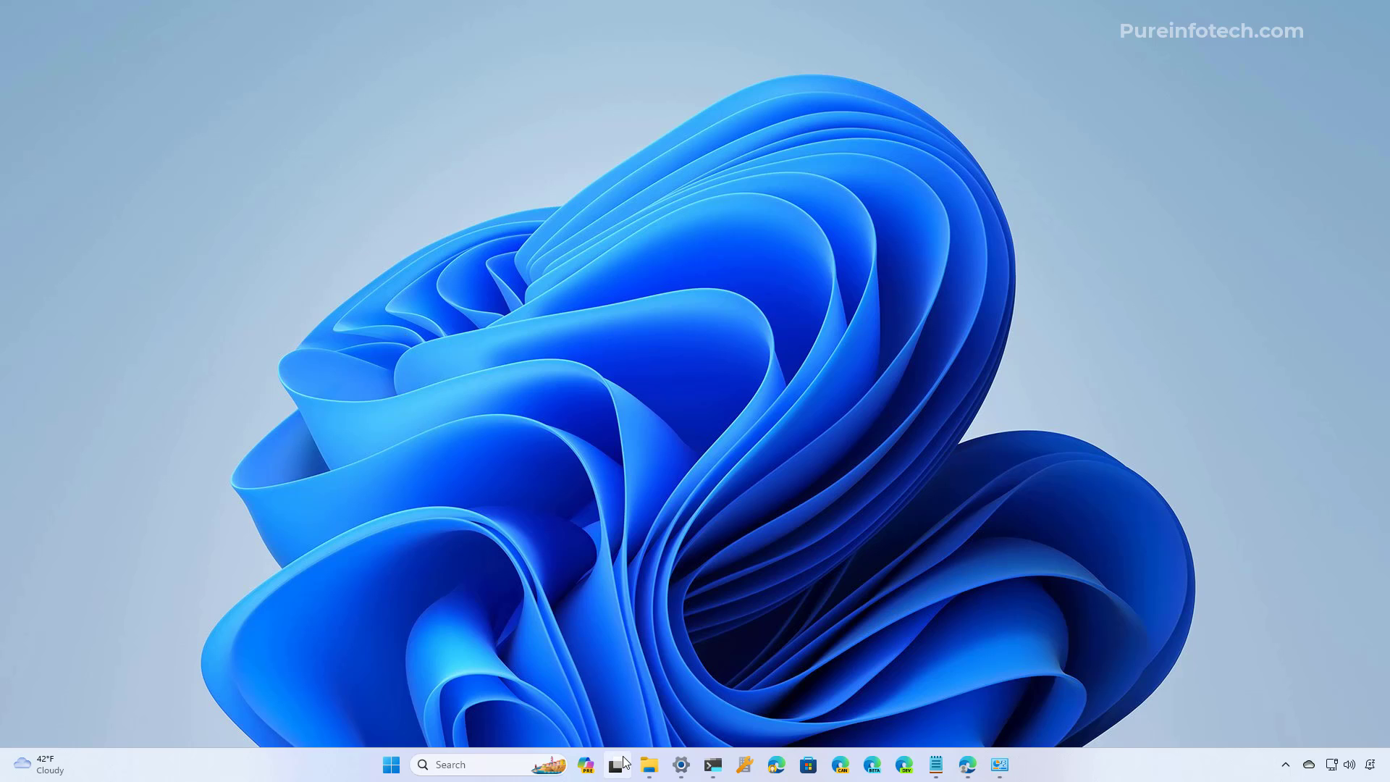
Open the taskbar settings to check the Task view toggle, and minimise the Settings window
mouse_move(623, 764)
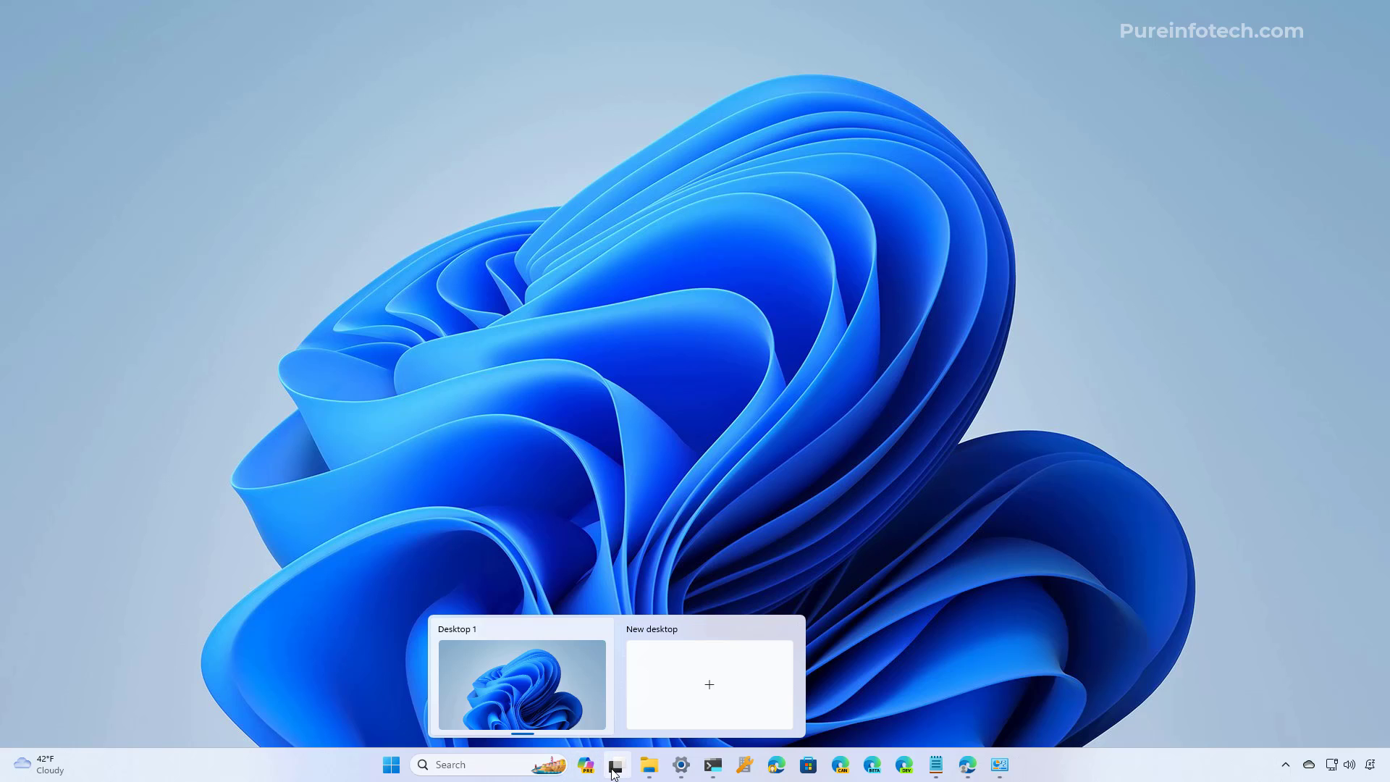
right_click(301, 769)
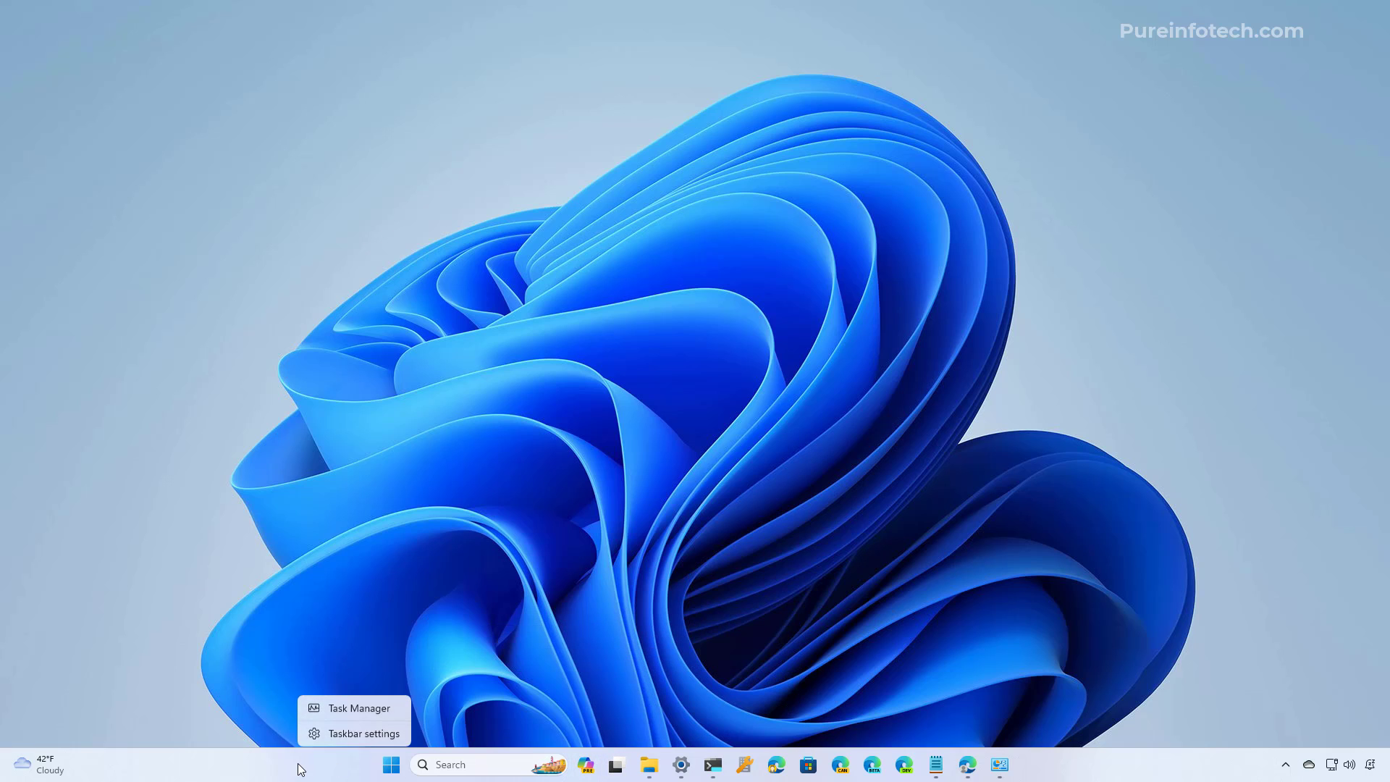
left_click(353, 733)
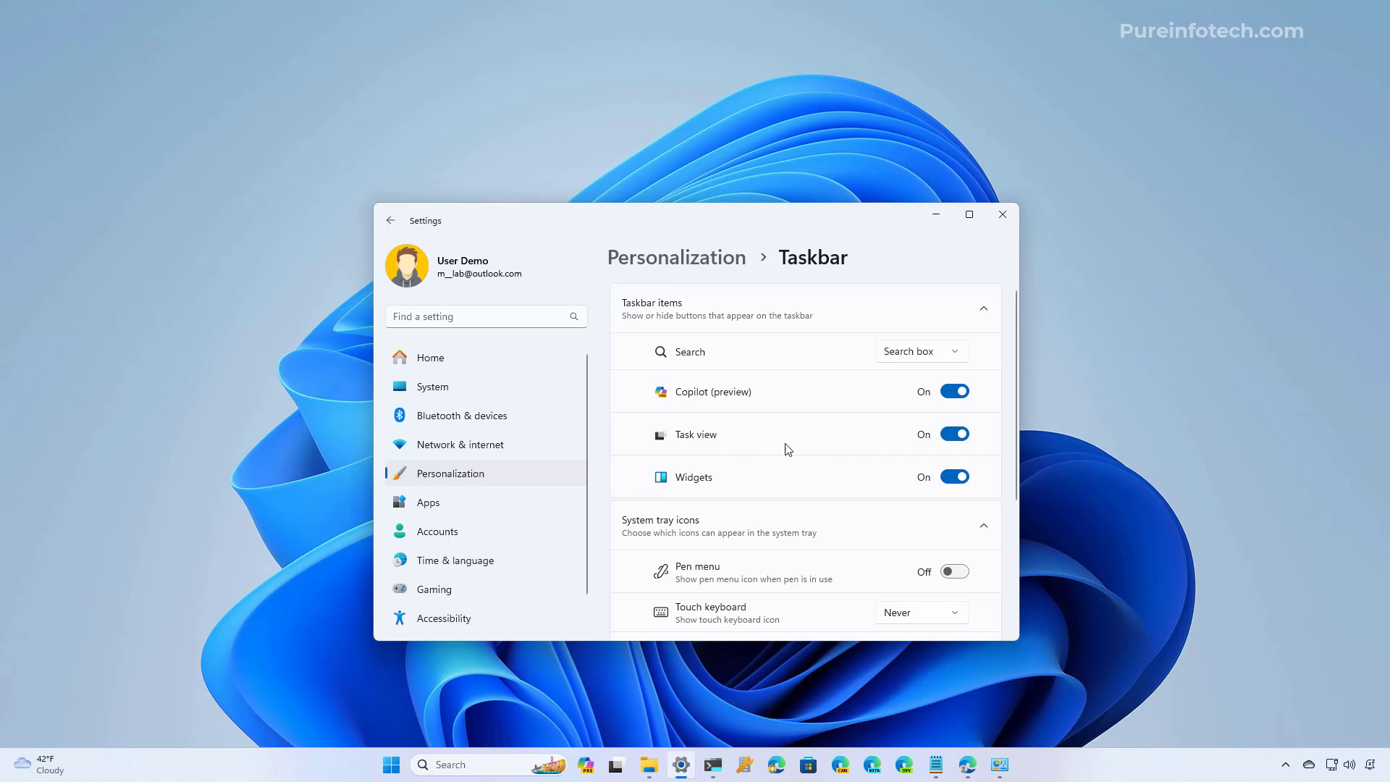
left_click(948, 214)
Create a second virtual desktop from Task View
mouse_move(624, 775)
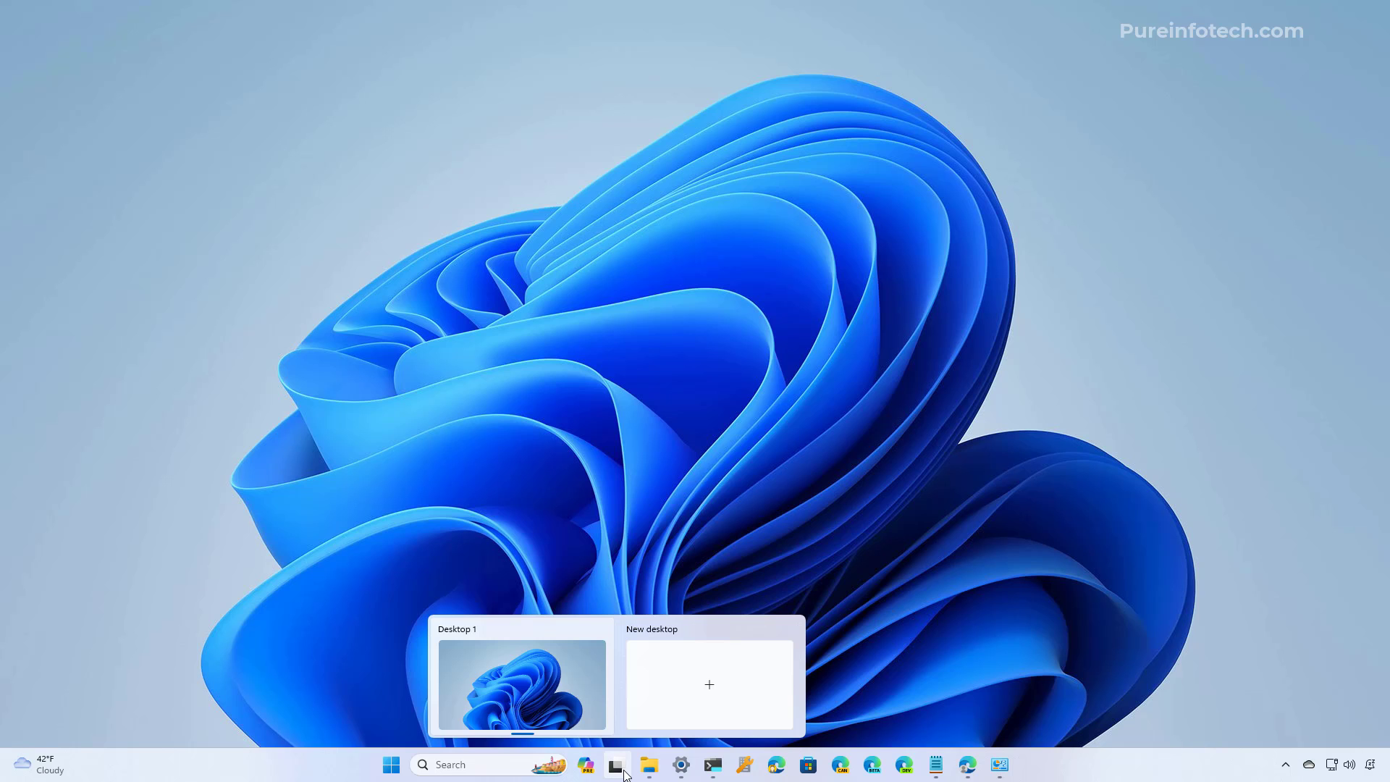
left_click(624, 775)
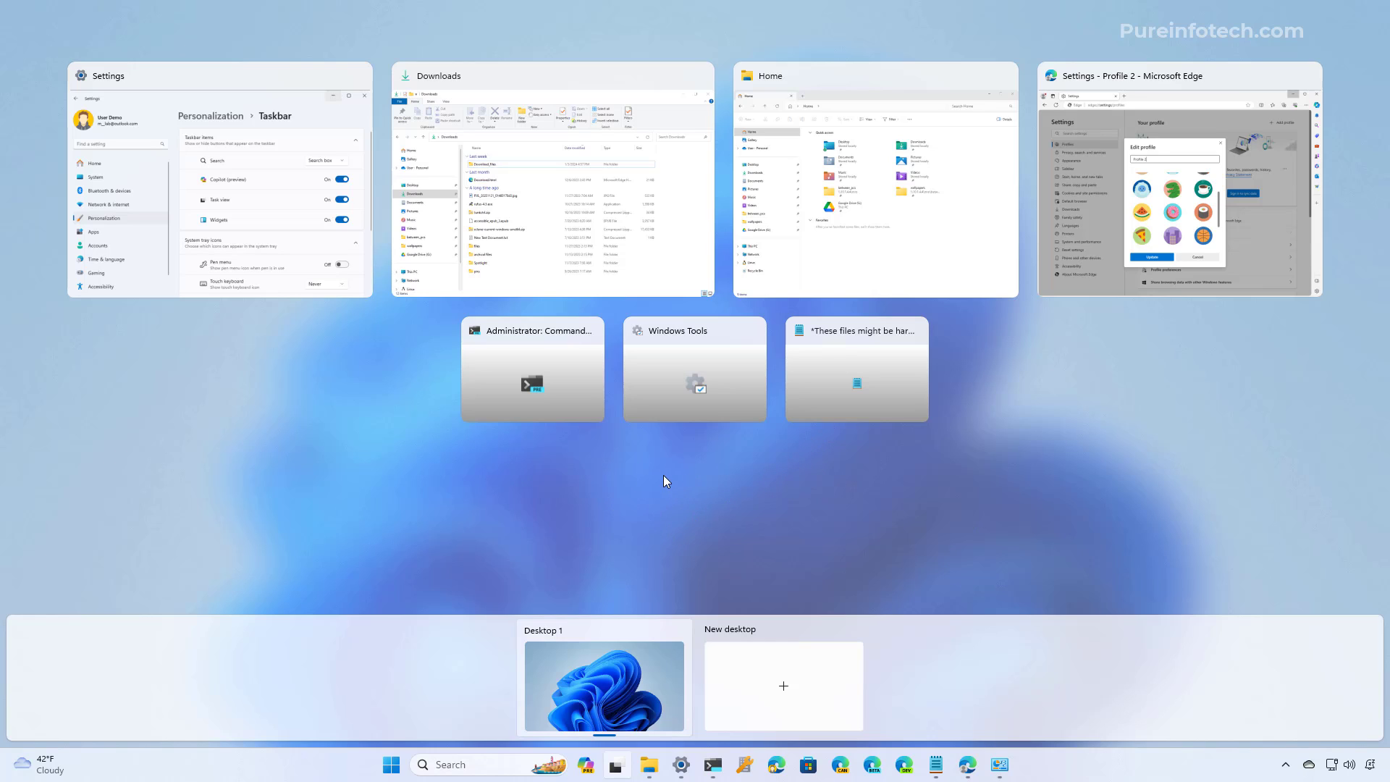
left_click(755, 685)
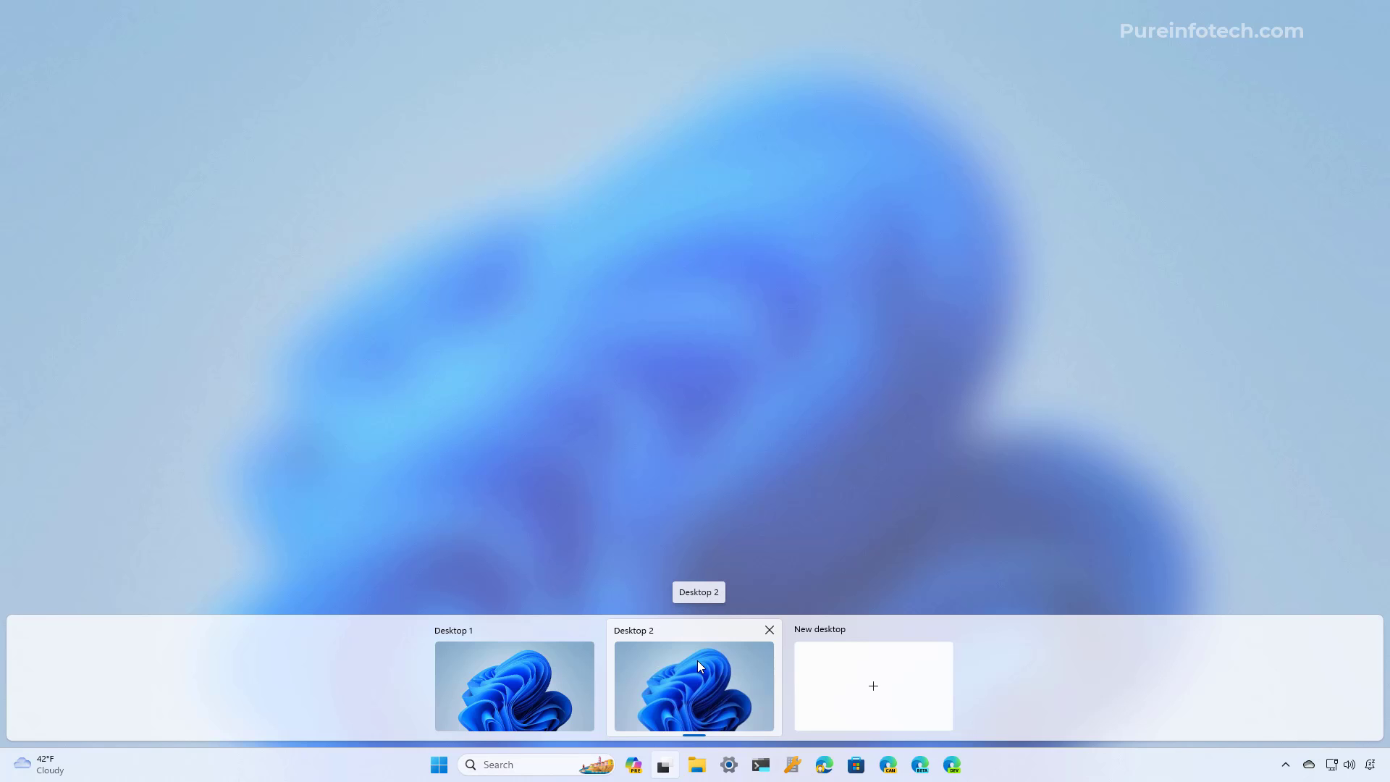
Preview the windows of Desktop 1 in Task View and switch to Desktop 2
mouse_move(514, 680)
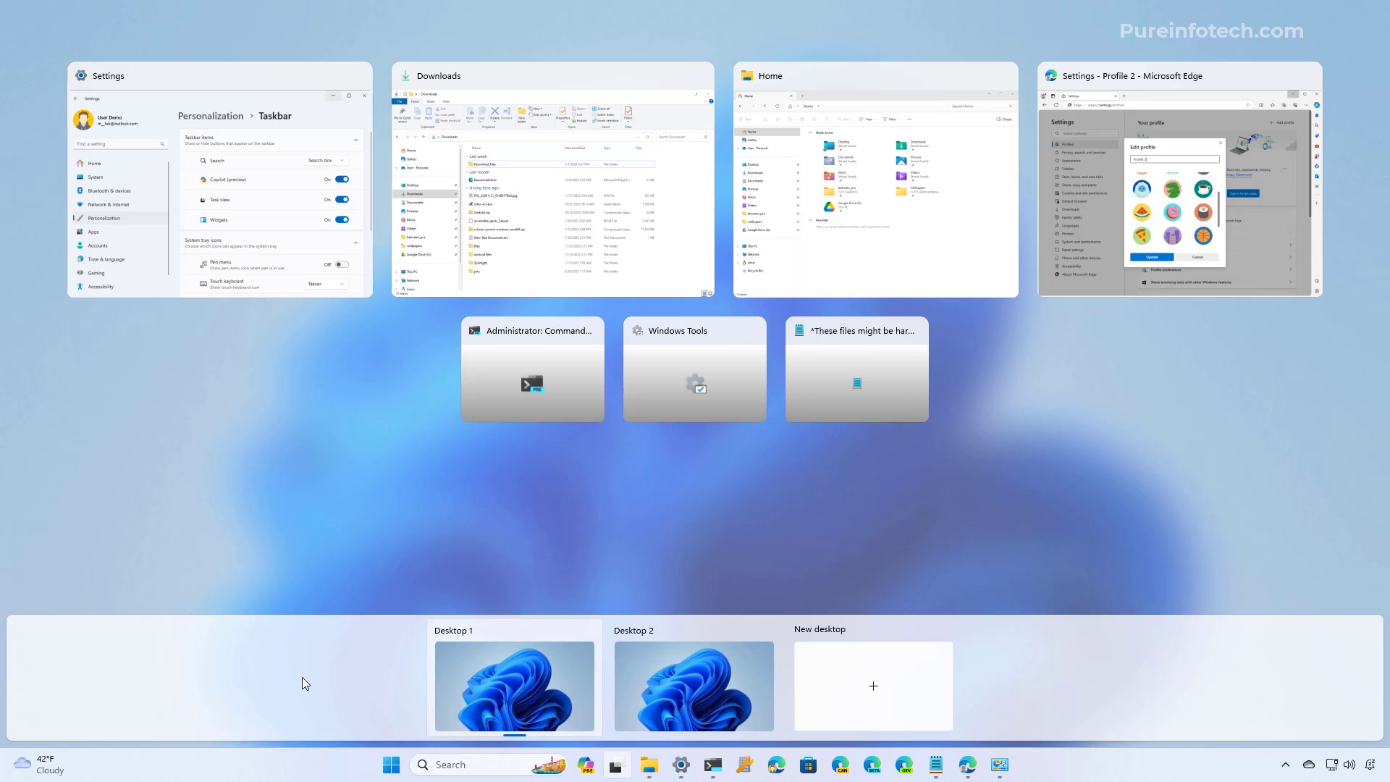
mouse_move(697, 685)
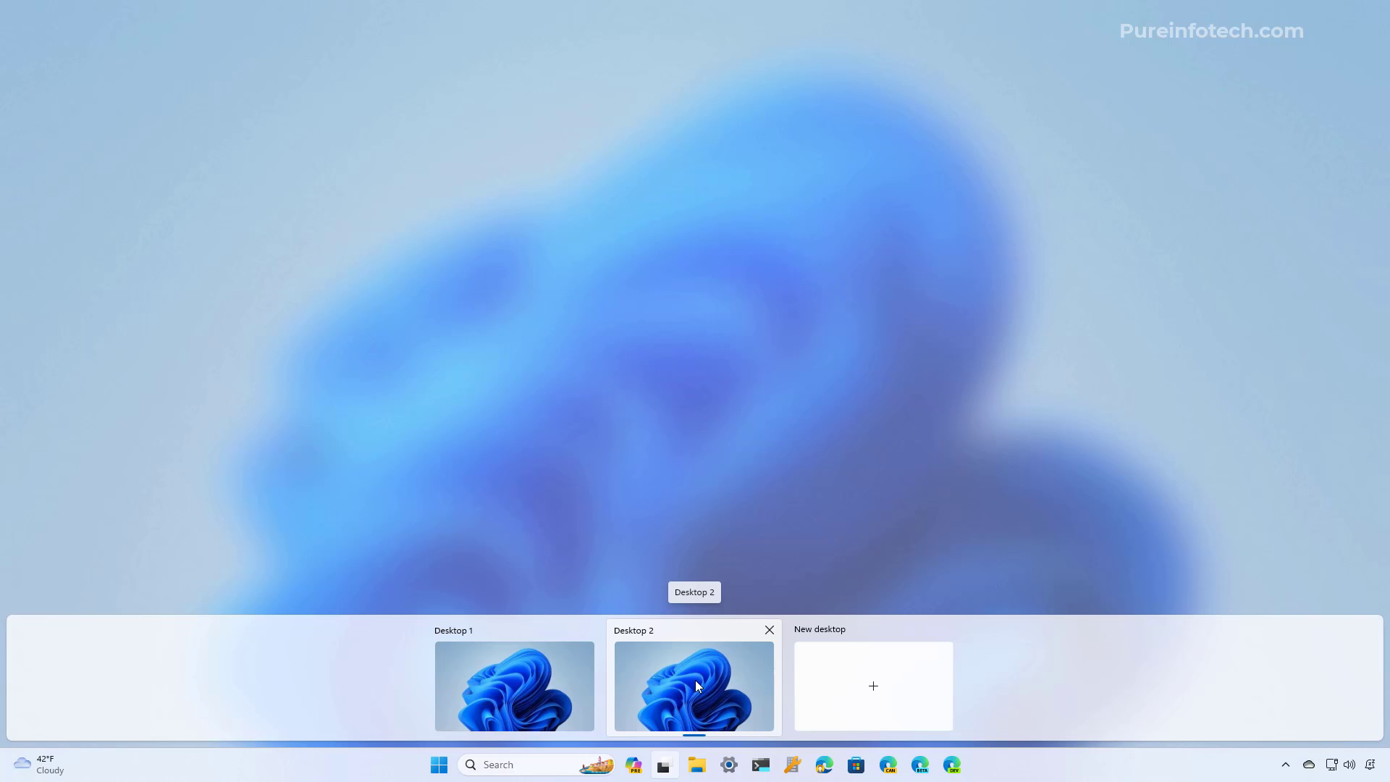
left_click(696, 683)
Return to Desktop 1, and switch over to Desktop 2 and back once more
mouse_move(672, 766)
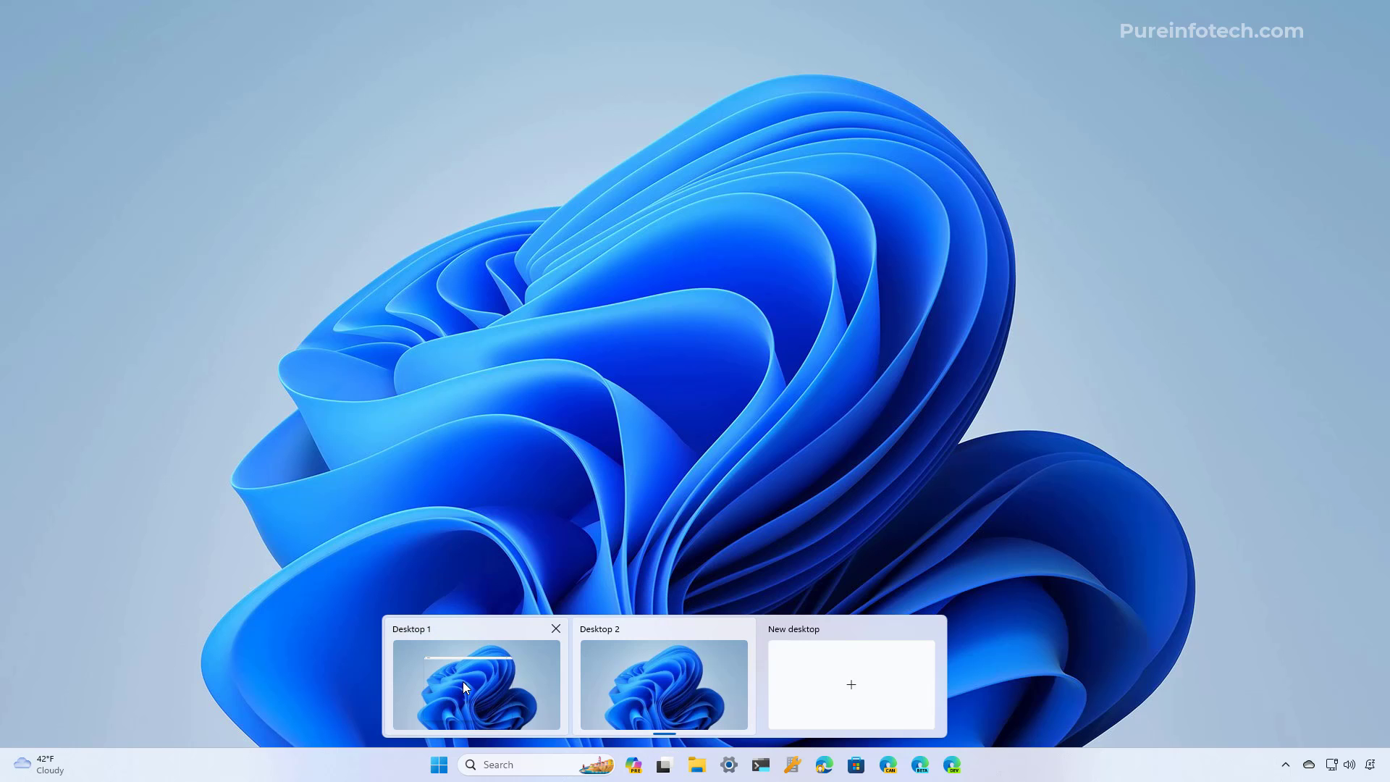
left_click(504, 688)
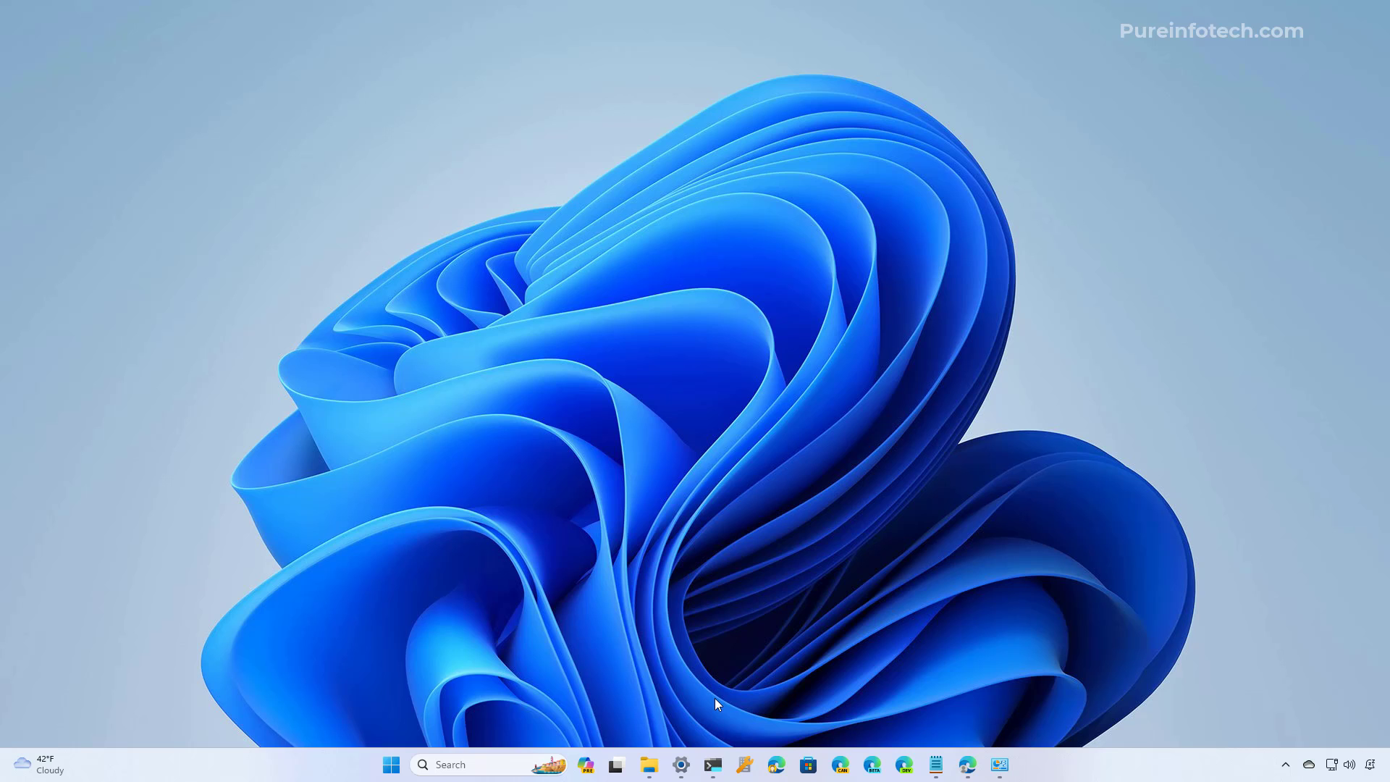
key("super+ctrl+Right")
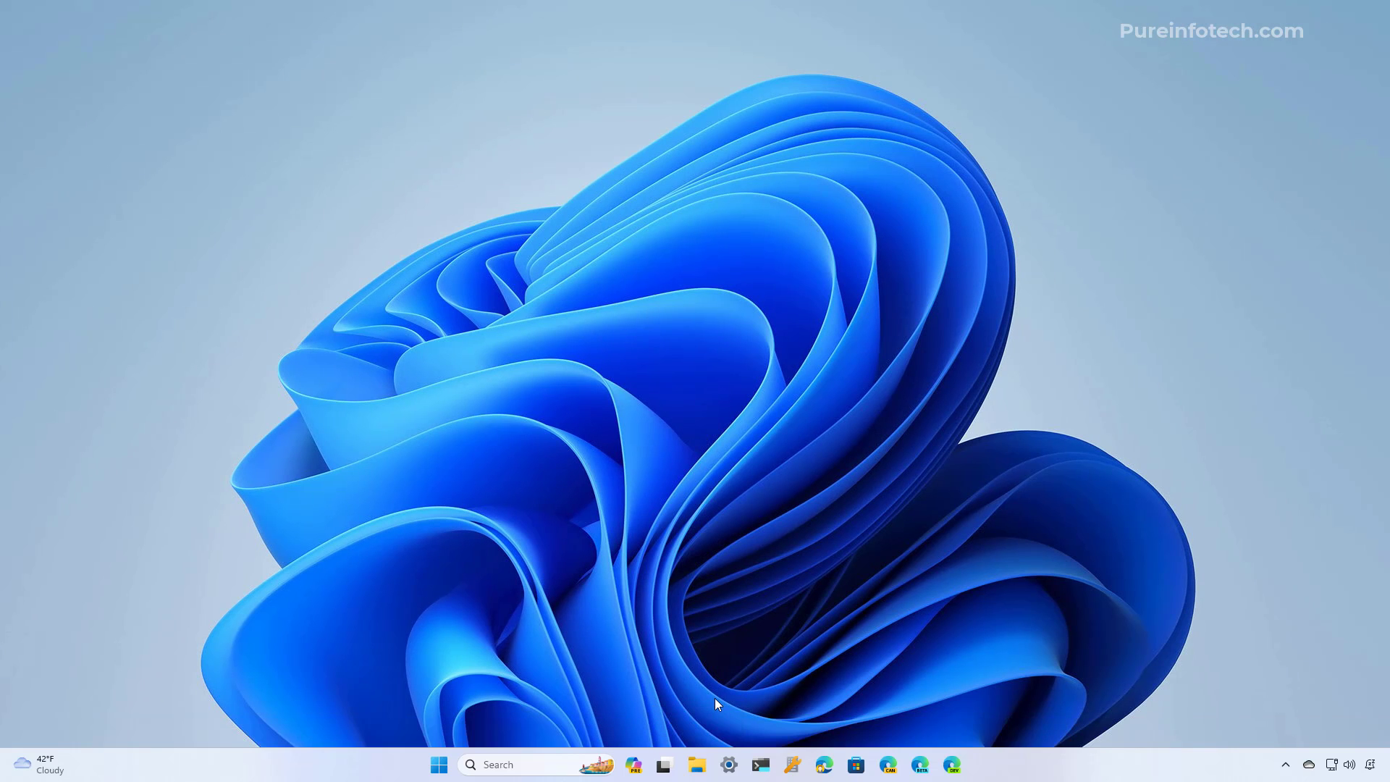
key("super+ctrl+Left")
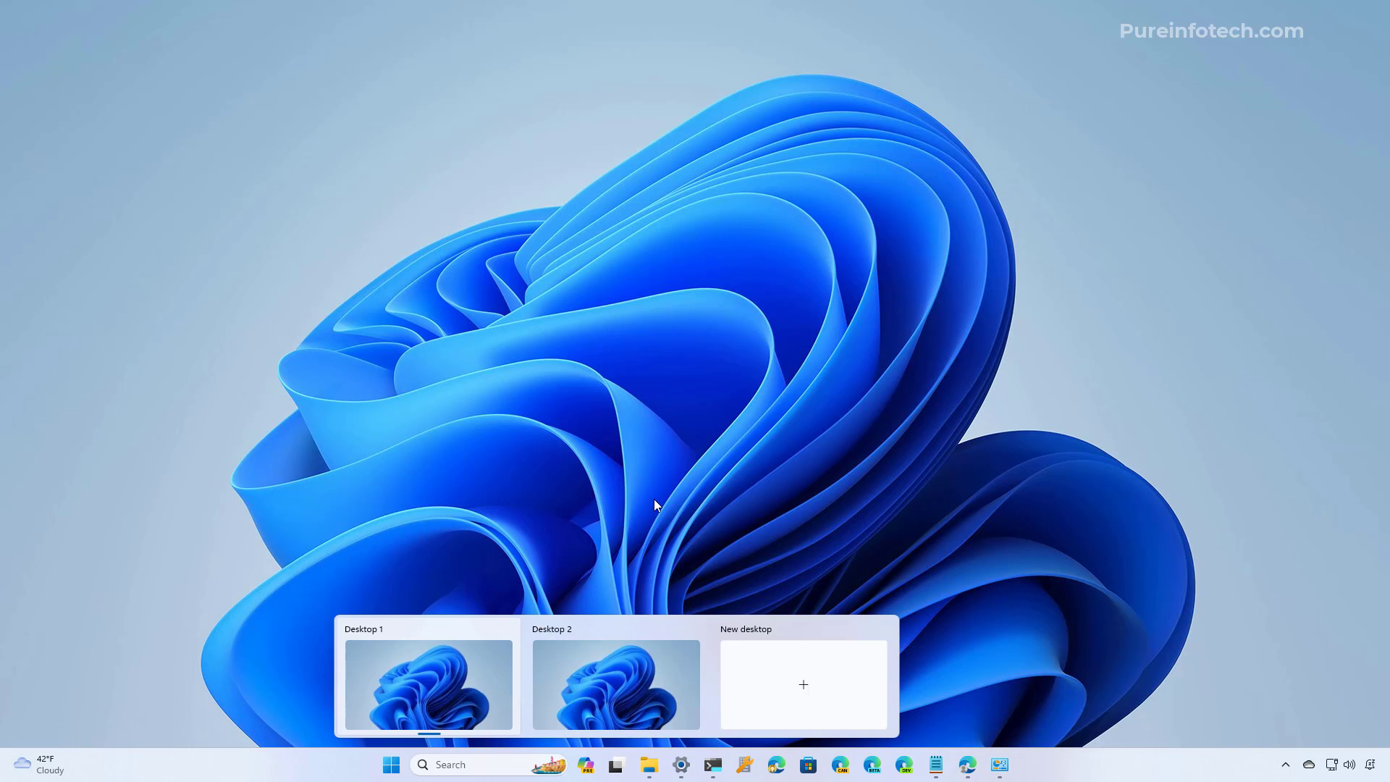
Switch to Desktop 2 through Task View
left_click(616, 774)
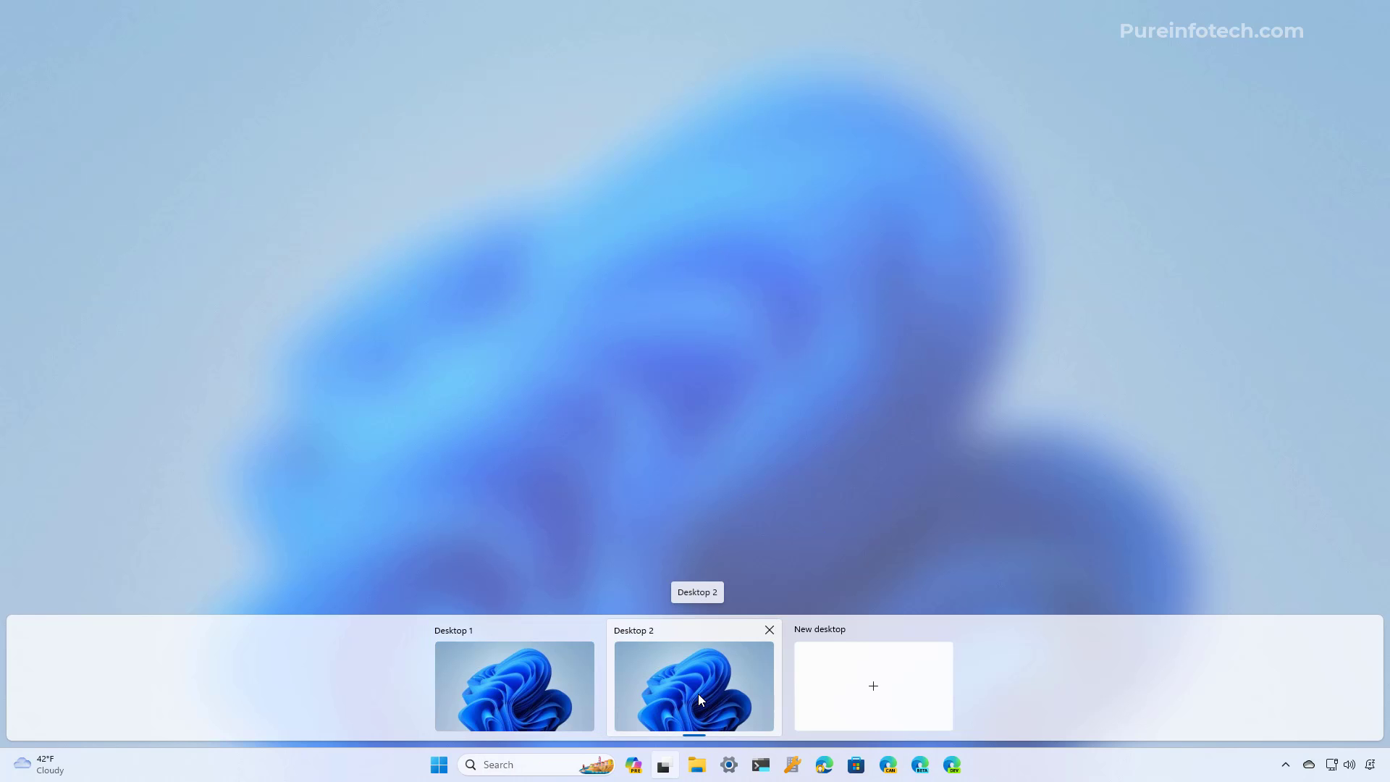
left_click(698, 694)
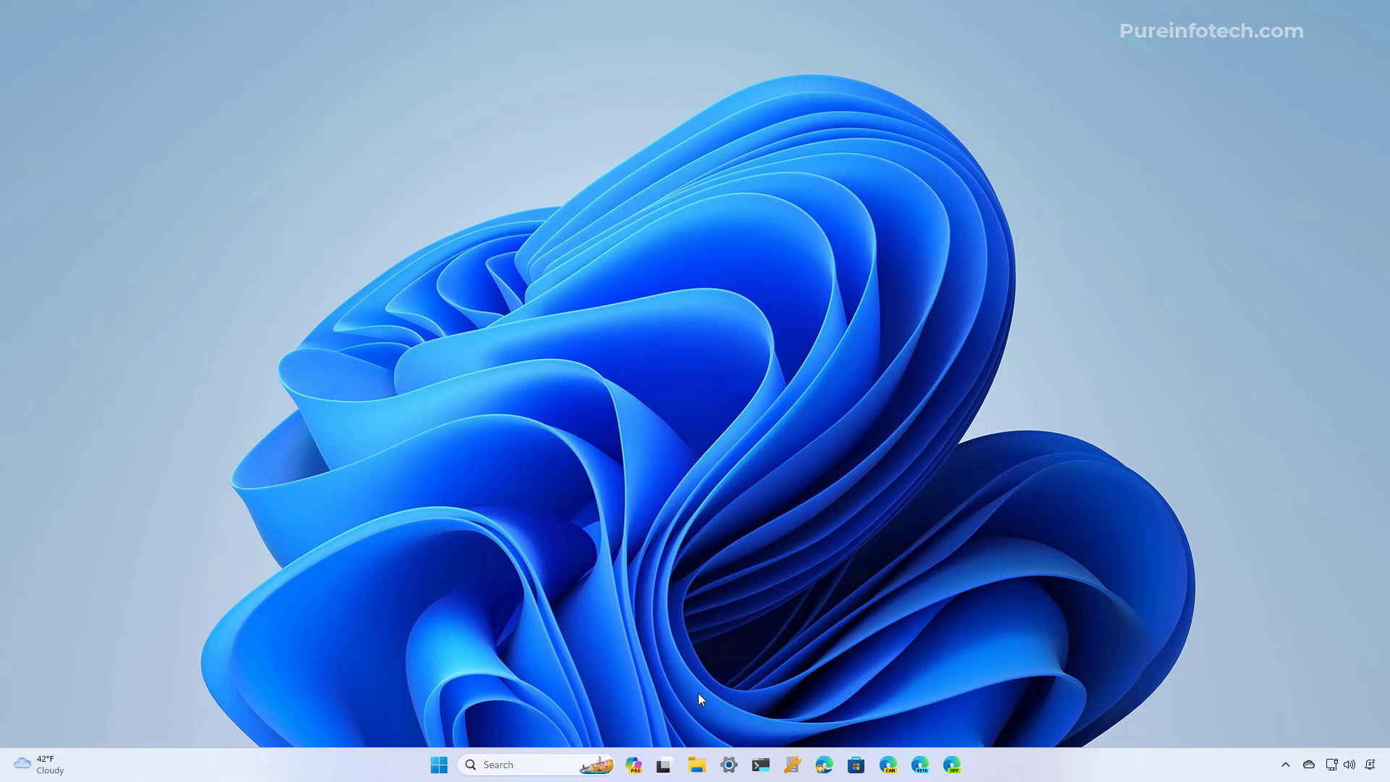
In Task View, move the Settings window from Desktop 1 to Desktop 2
left_click(661, 769)
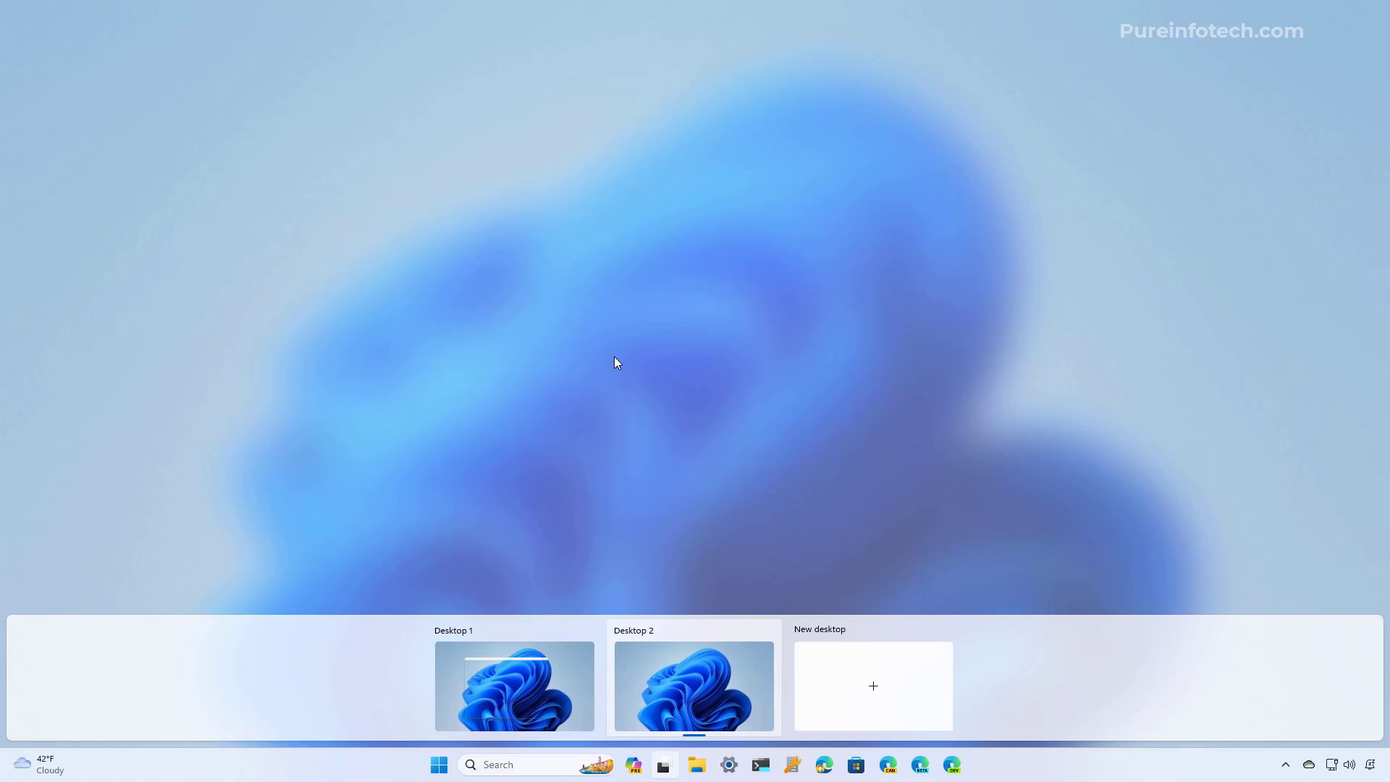
mouse_move(537, 688)
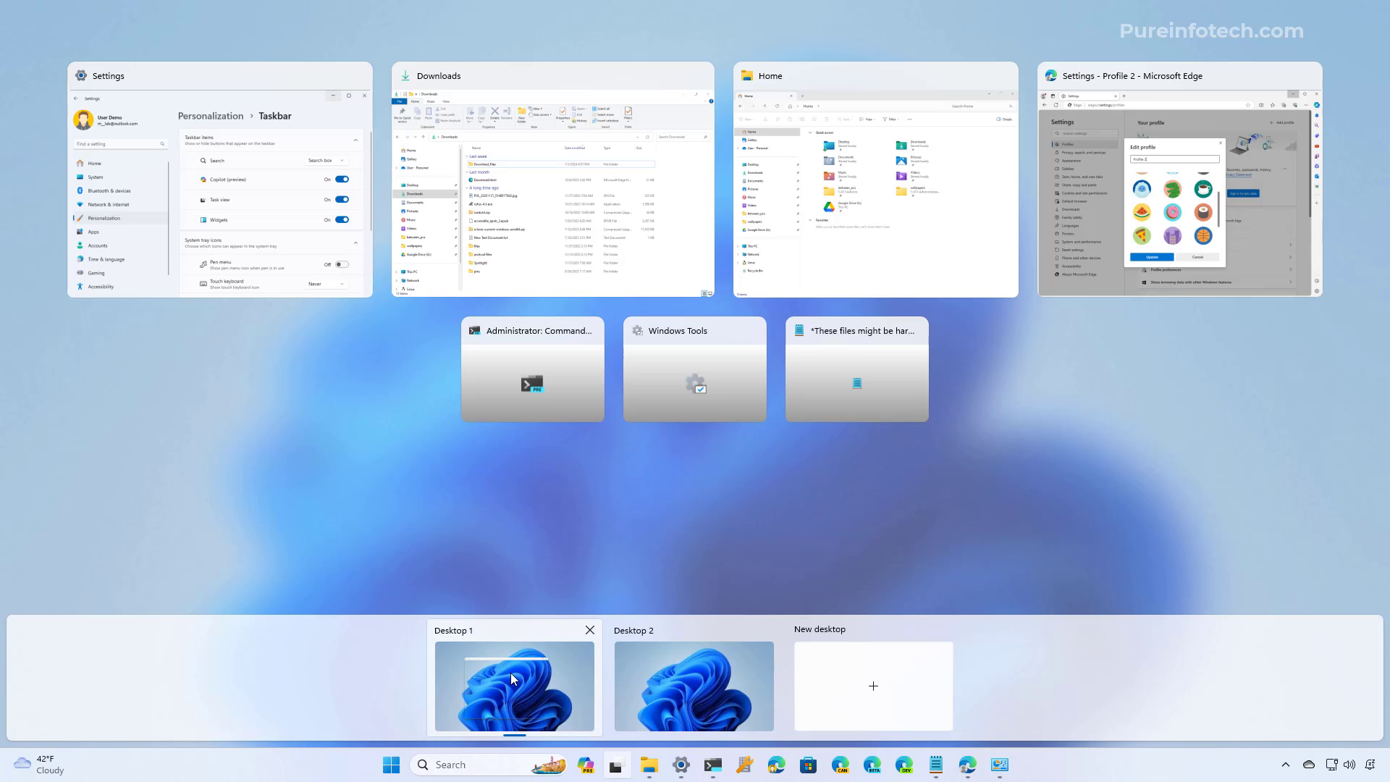
right_click(234, 208)
mouse_move(305, 272)
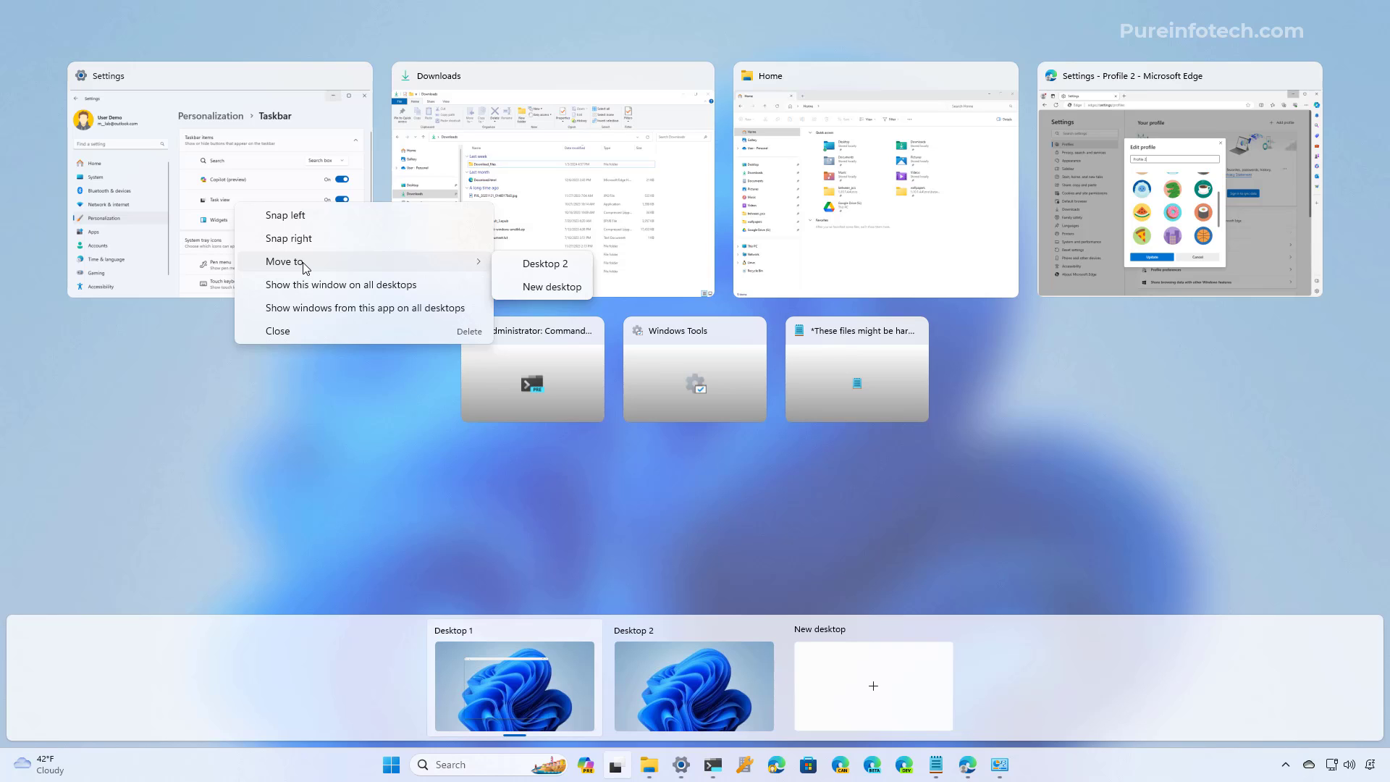
left_click(552, 270)
Move the Downloads window from Desktop 1 to a new desktop and preview that desktop's contents
right_click(411, 213)
mouse_move(625, 275)
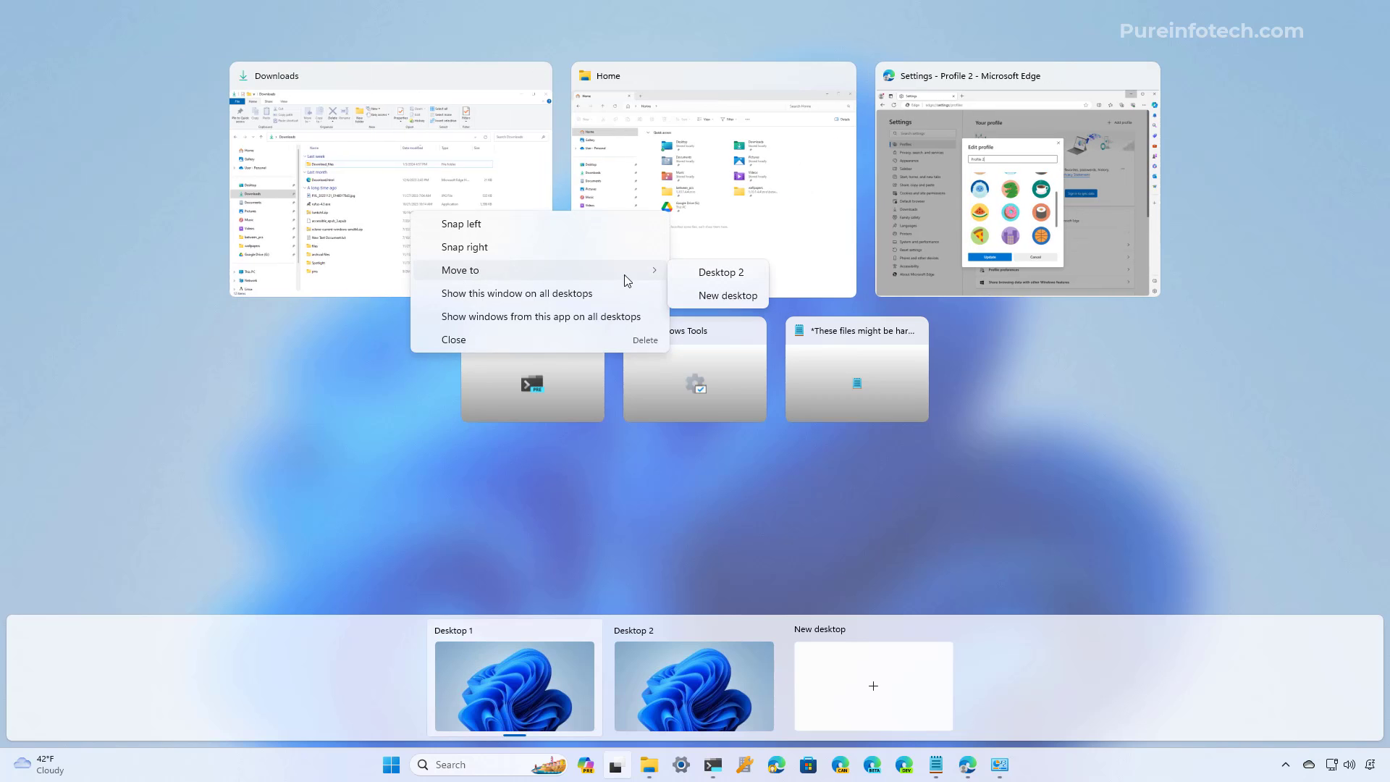
left_click(713, 297)
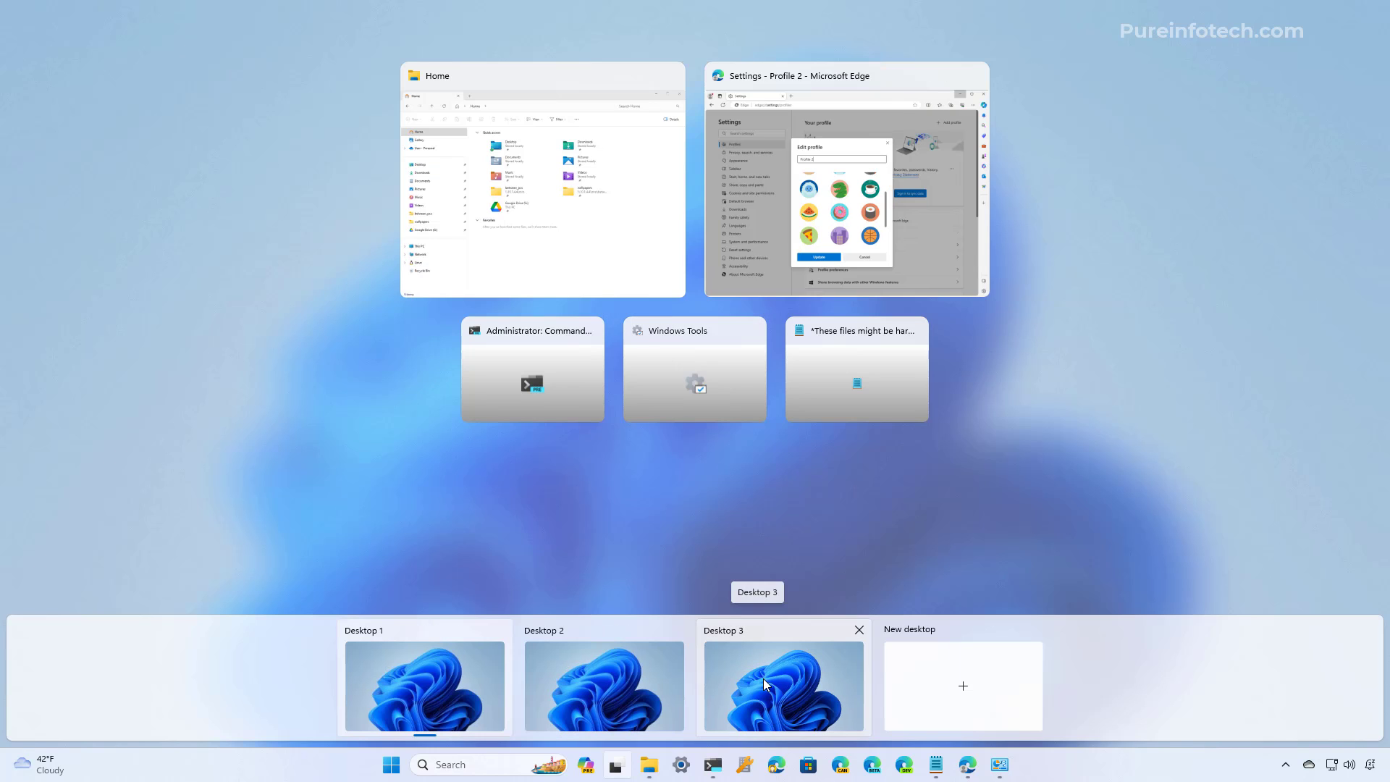
mouse_move(764, 682)
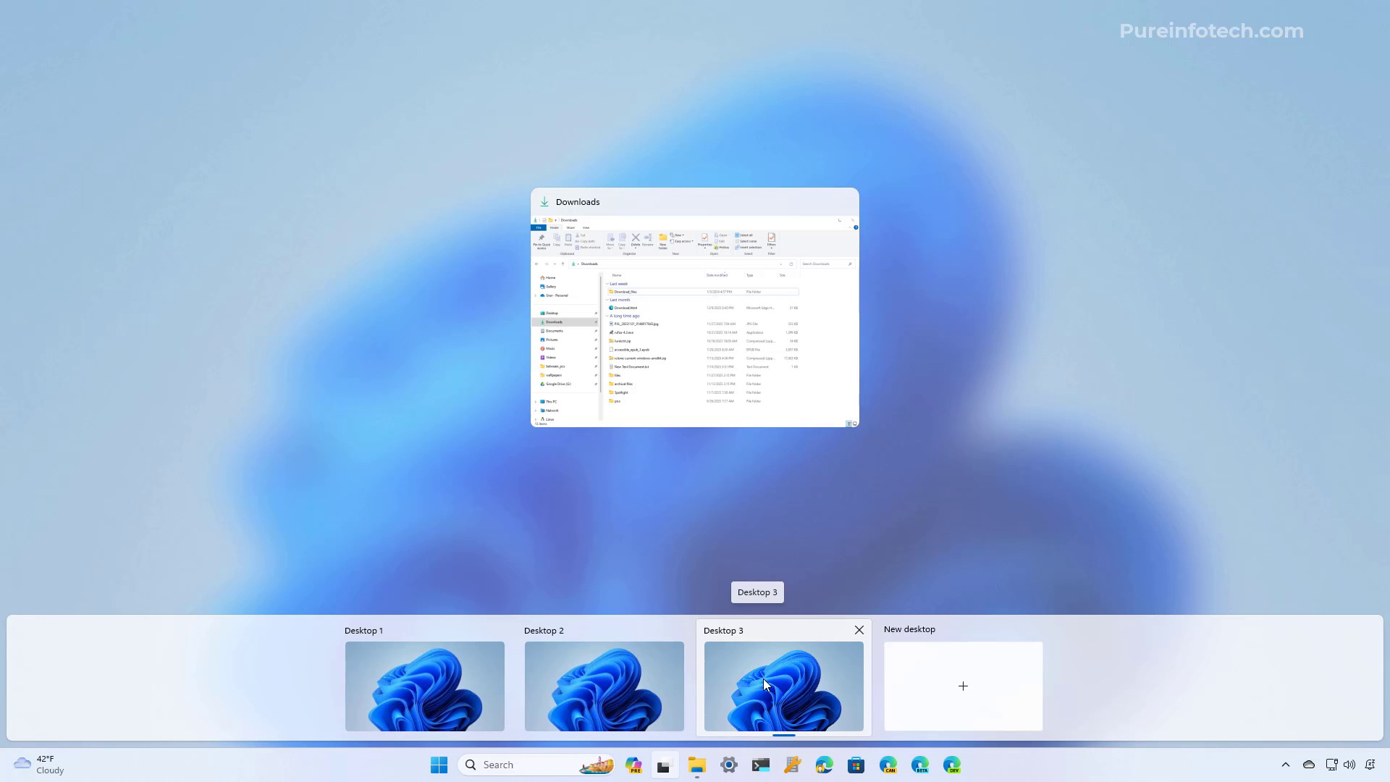
Set the Microsoft Edge window on Desktop 1 to show on all desktops, and preview Desktops 2 and 3
mouse_move(425, 684)
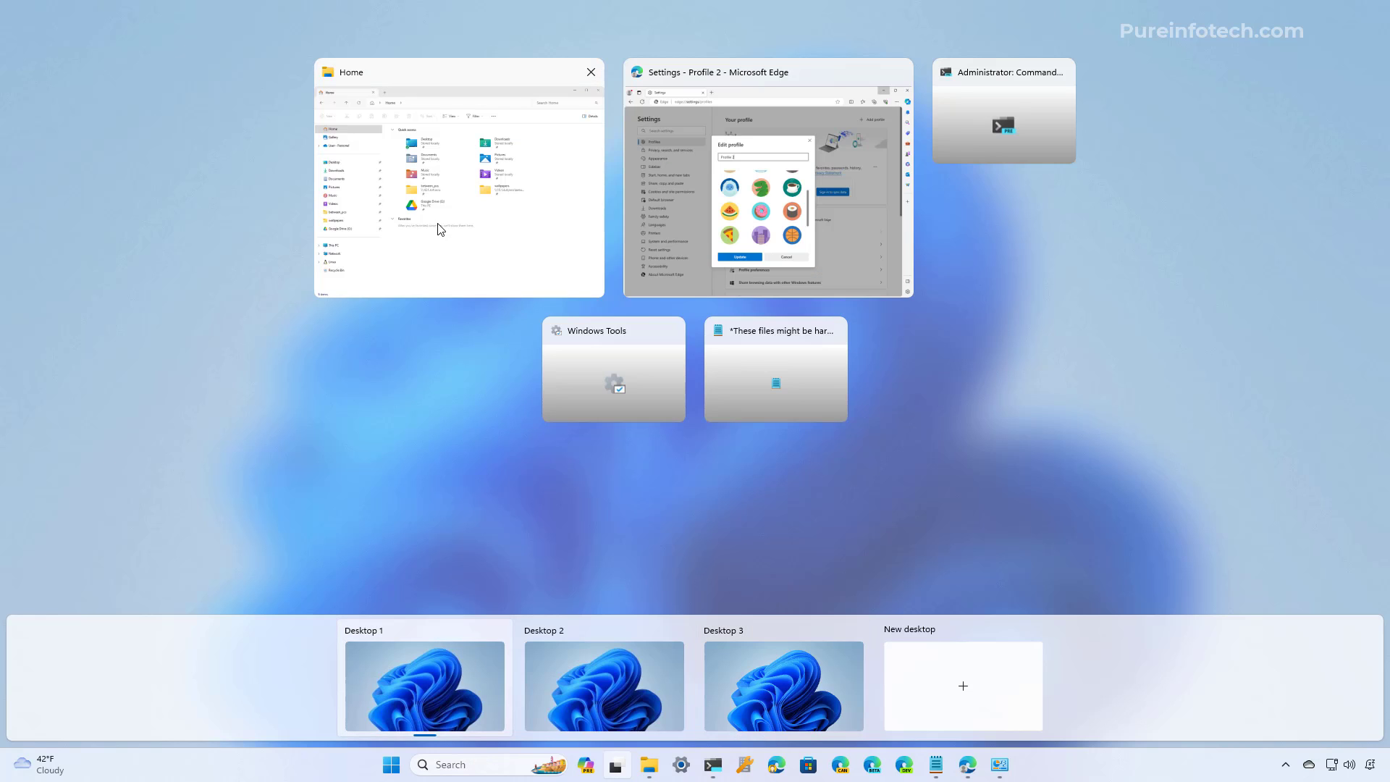
right_click(438, 229)
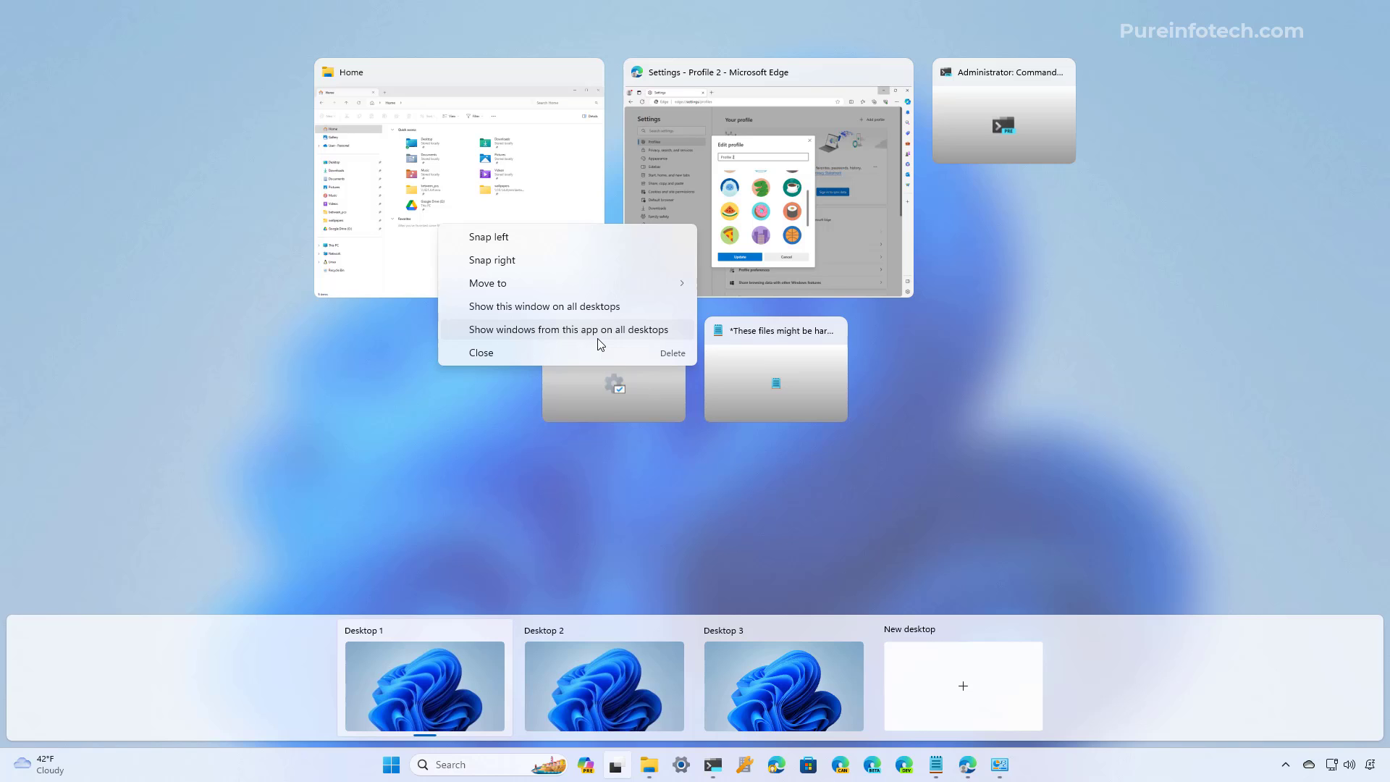
right_click(686, 169)
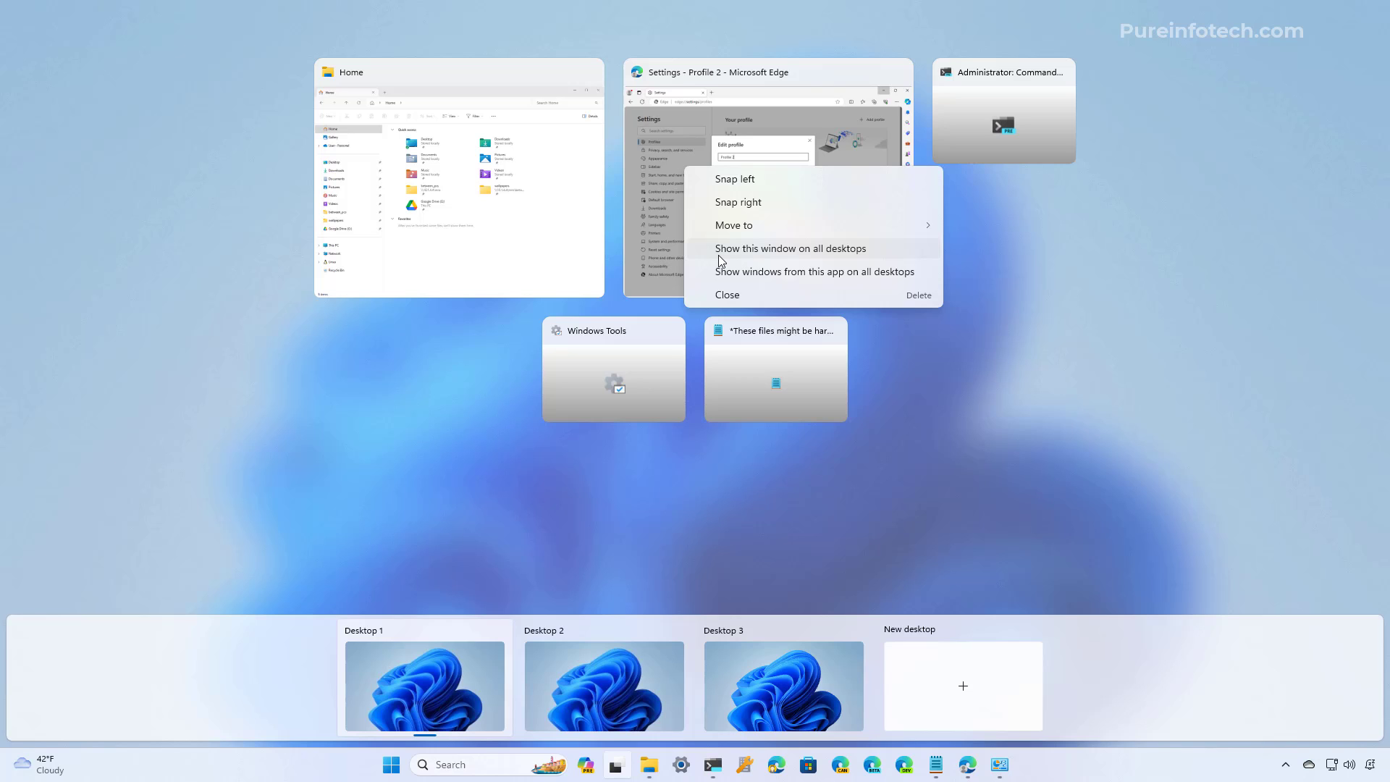
left_click(782, 254)
mouse_move(611, 656)
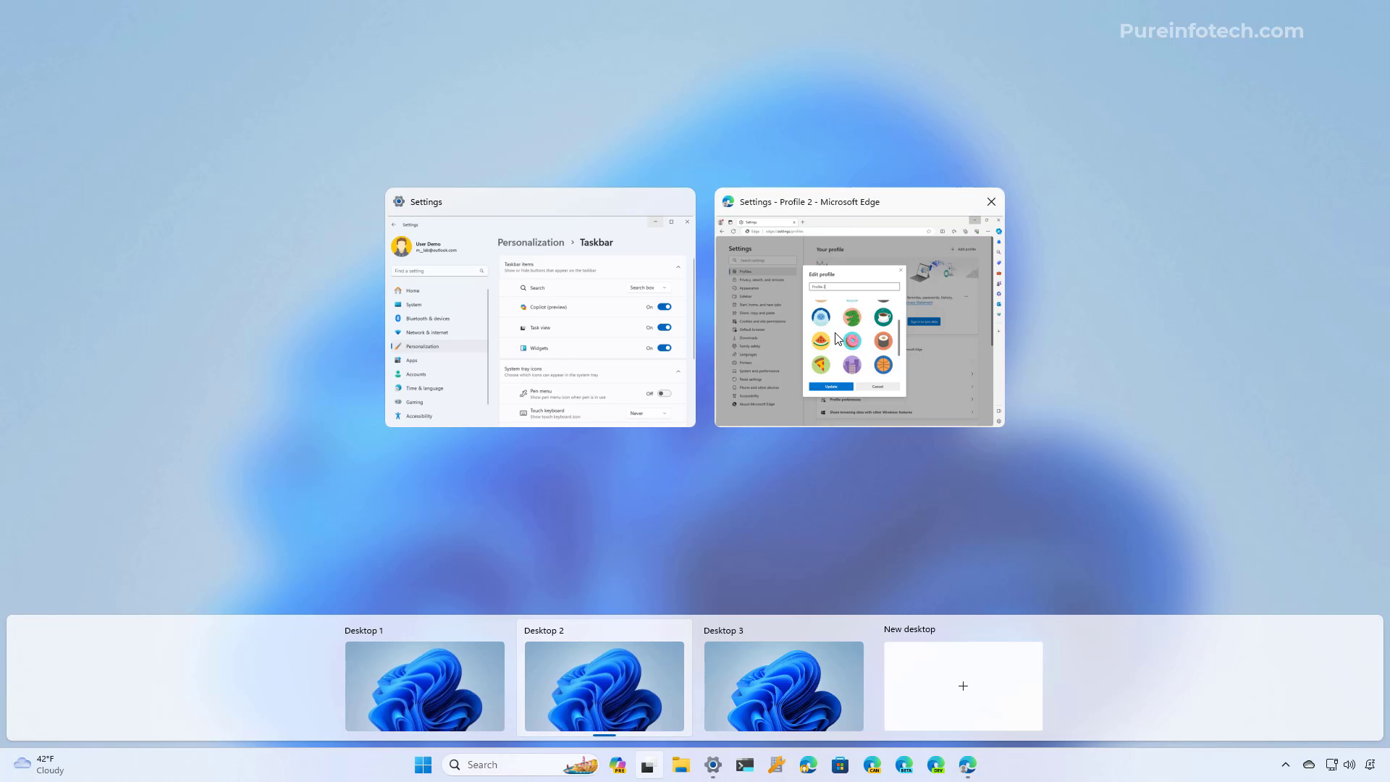
mouse_move(758, 681)
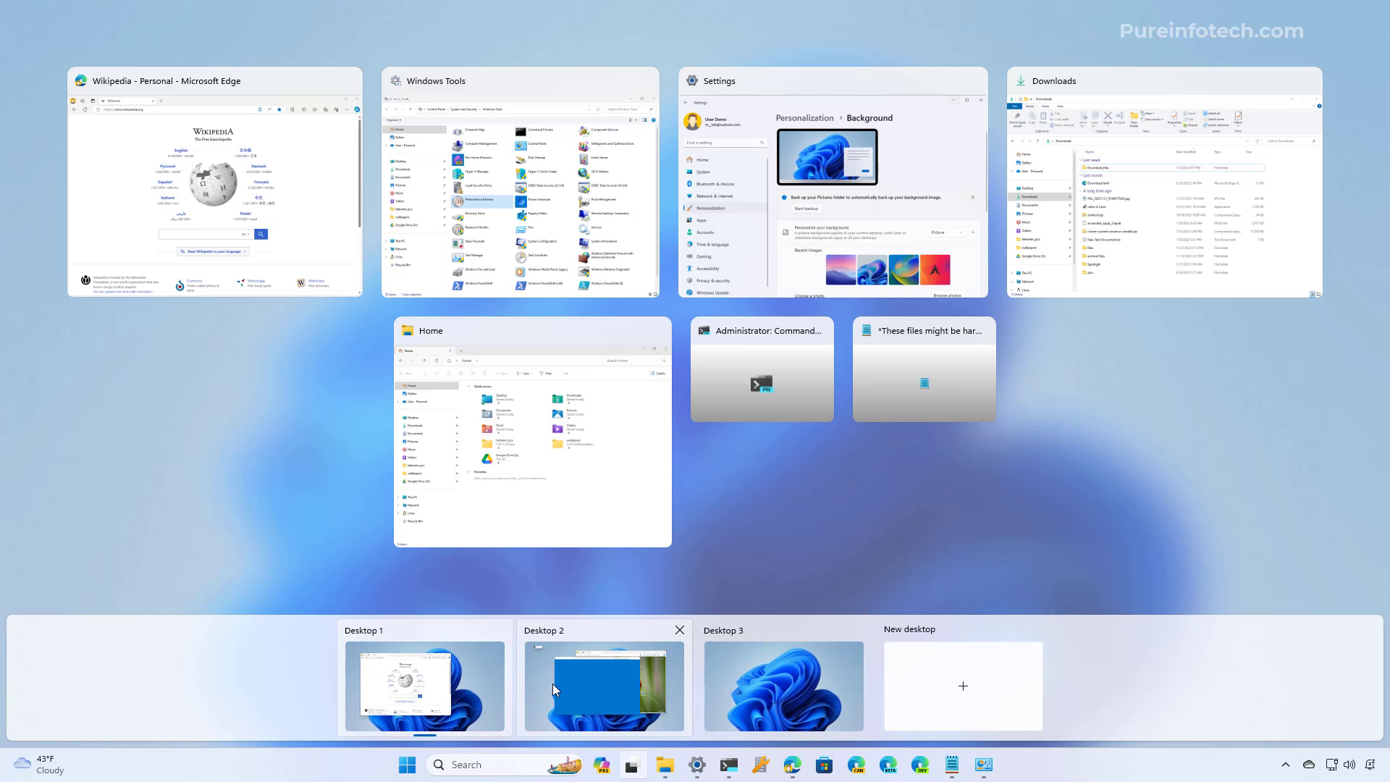
On Desktop 2, close the Microsoft Edge window and minimise the Clock window
left_click(553, 684)
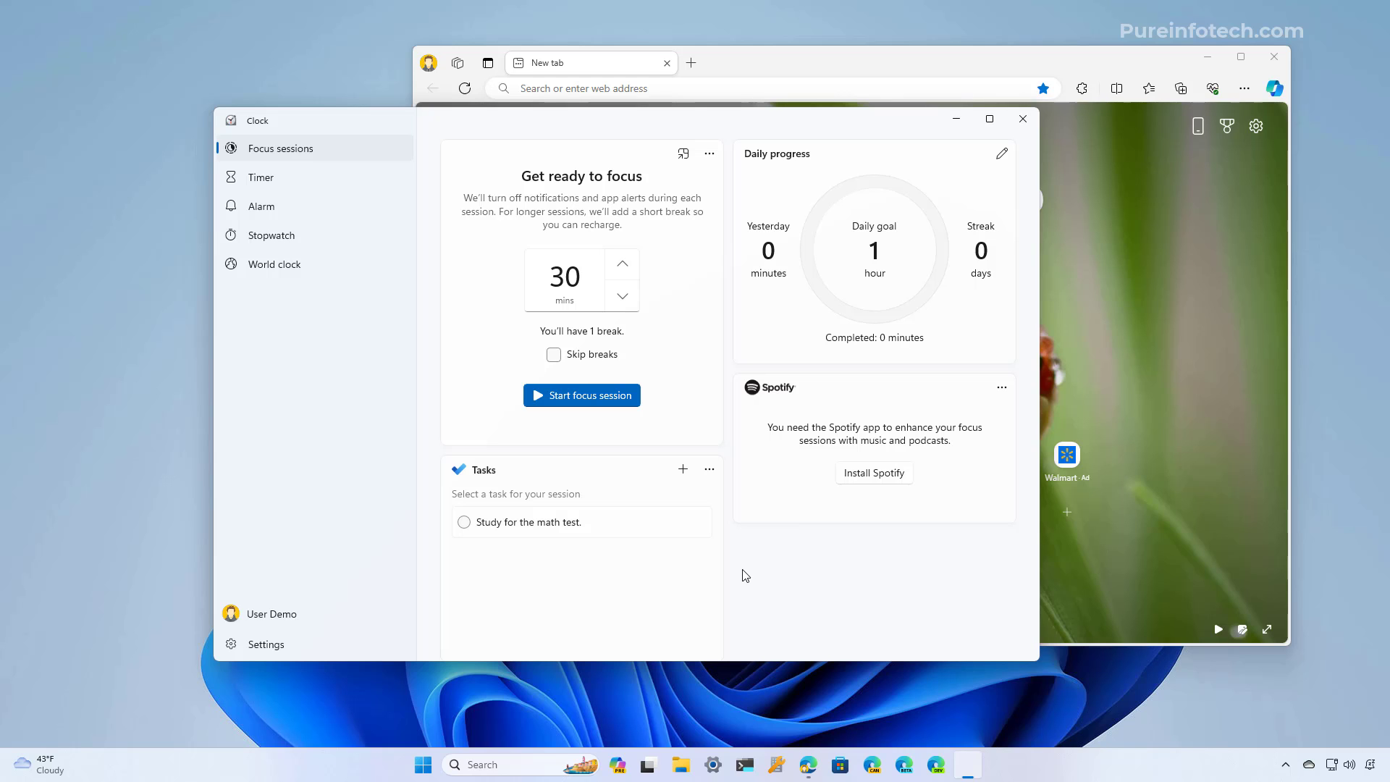
left_click(1276, 58)
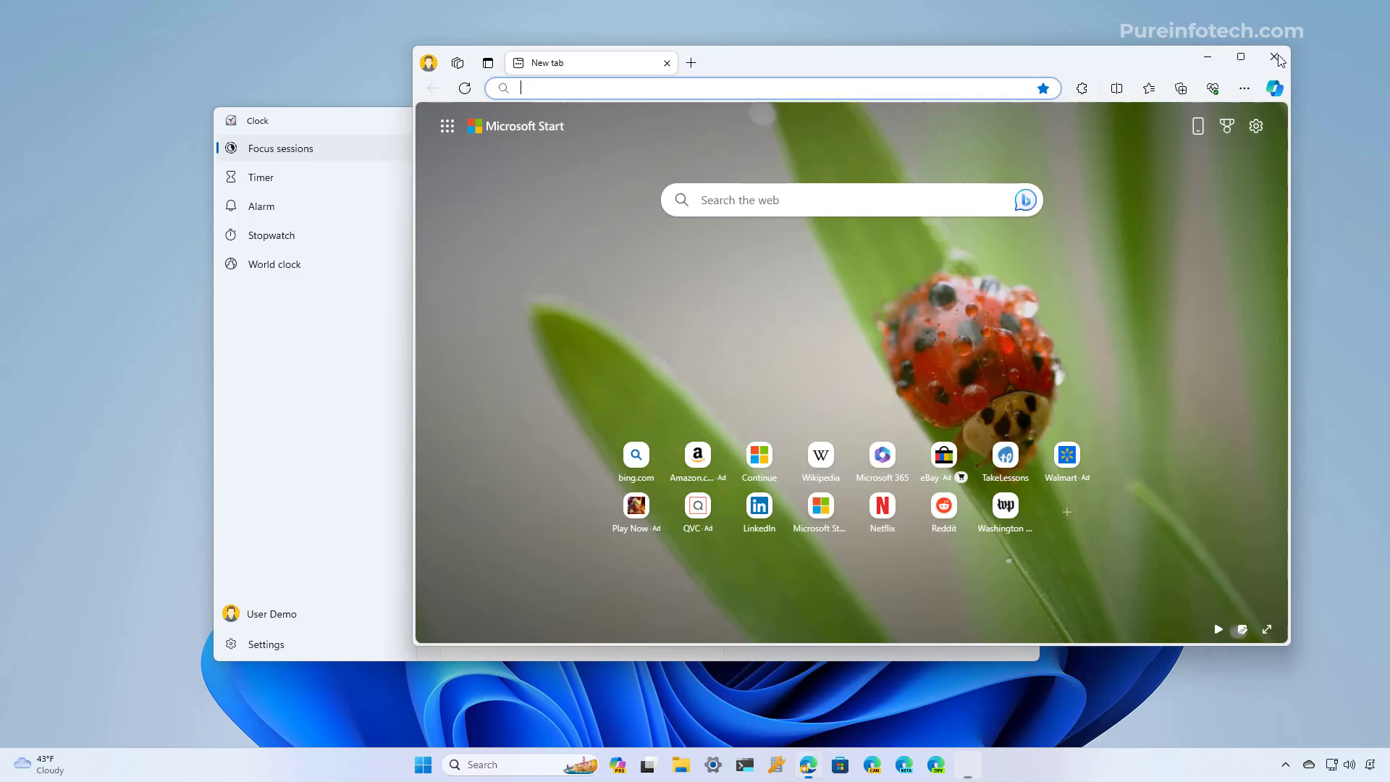
left_click(957, 119)
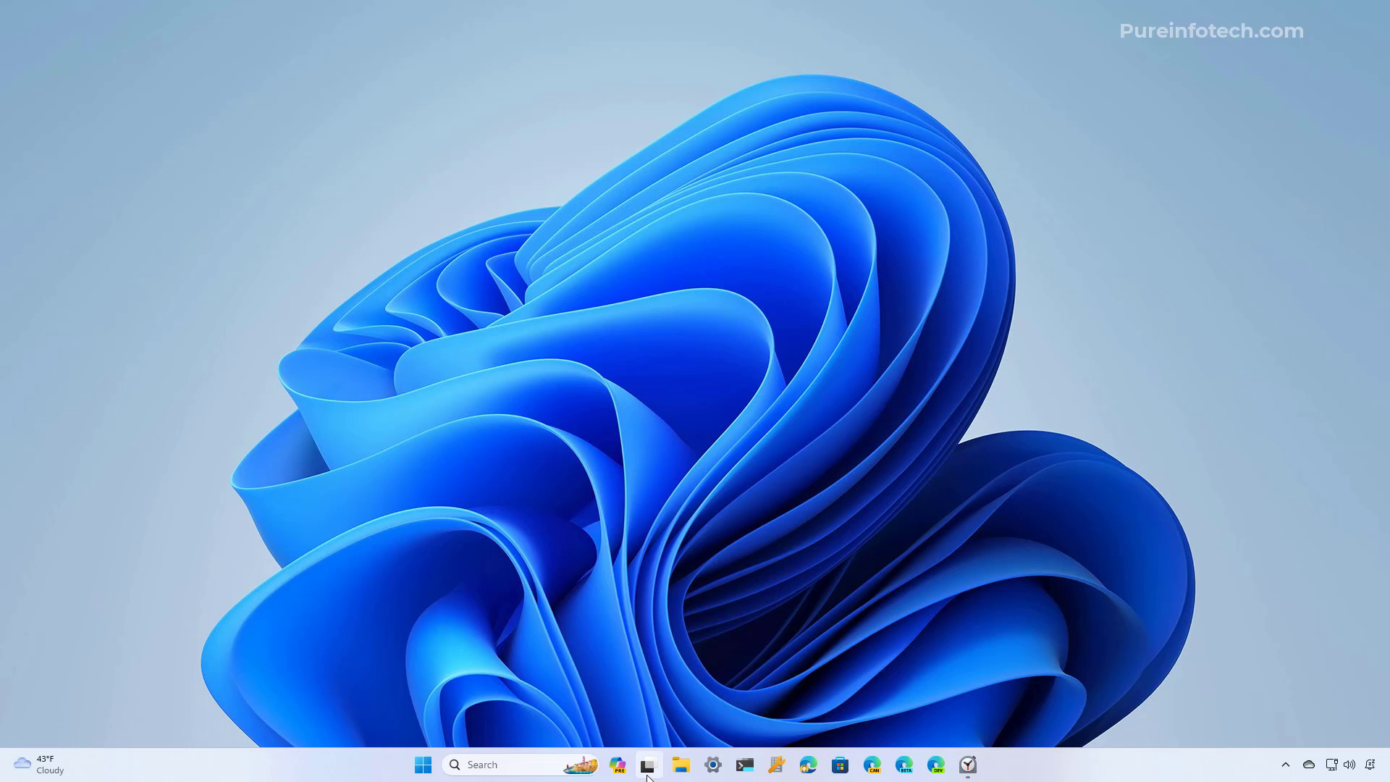
Switch to Desktop 1 with the Wikipedia window and return to Desktop 2
mouse_move(647, 765)
left_click(344, 697)
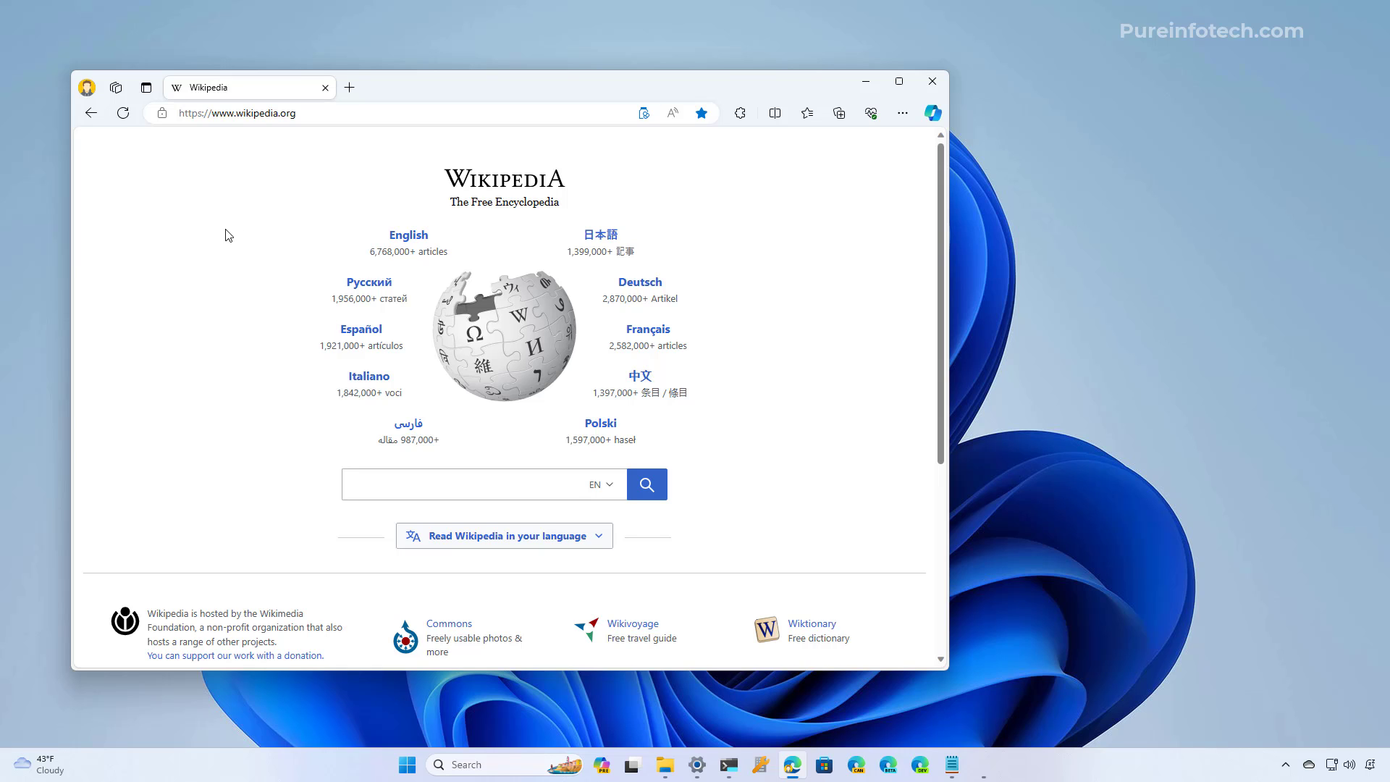
mouse_move(633, 765)
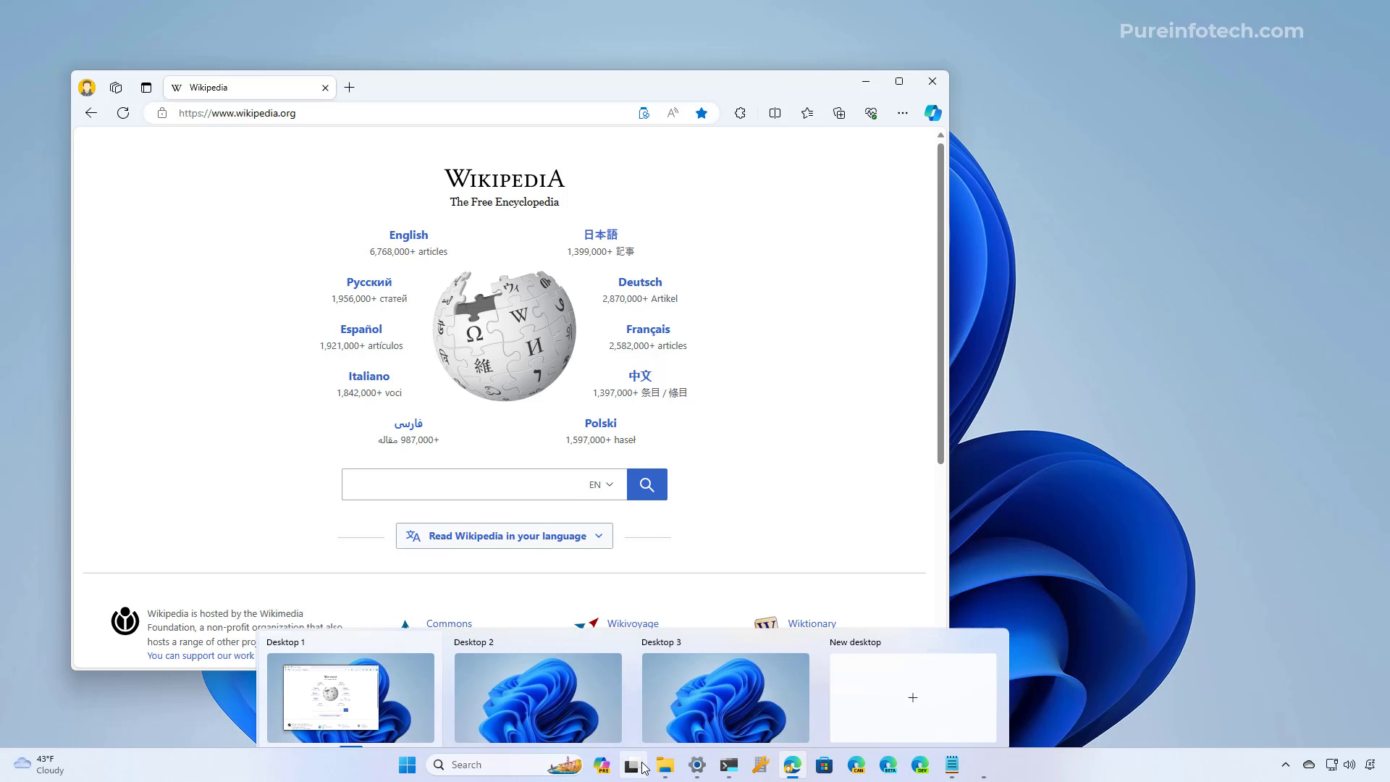
left_click(540, 693)
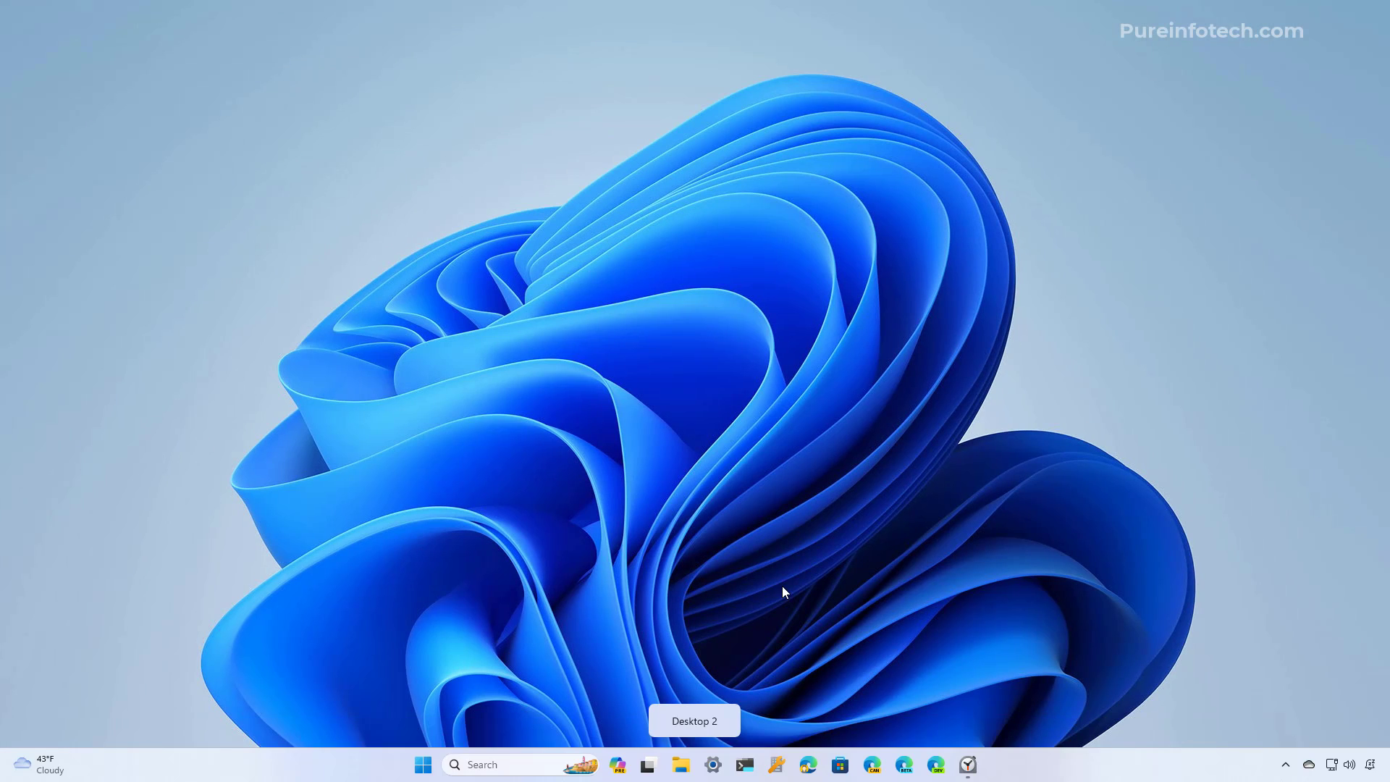
Open a Microsoft Edge window on Desktop 2 and bring the Clock window to the front
left_click(809, 766)
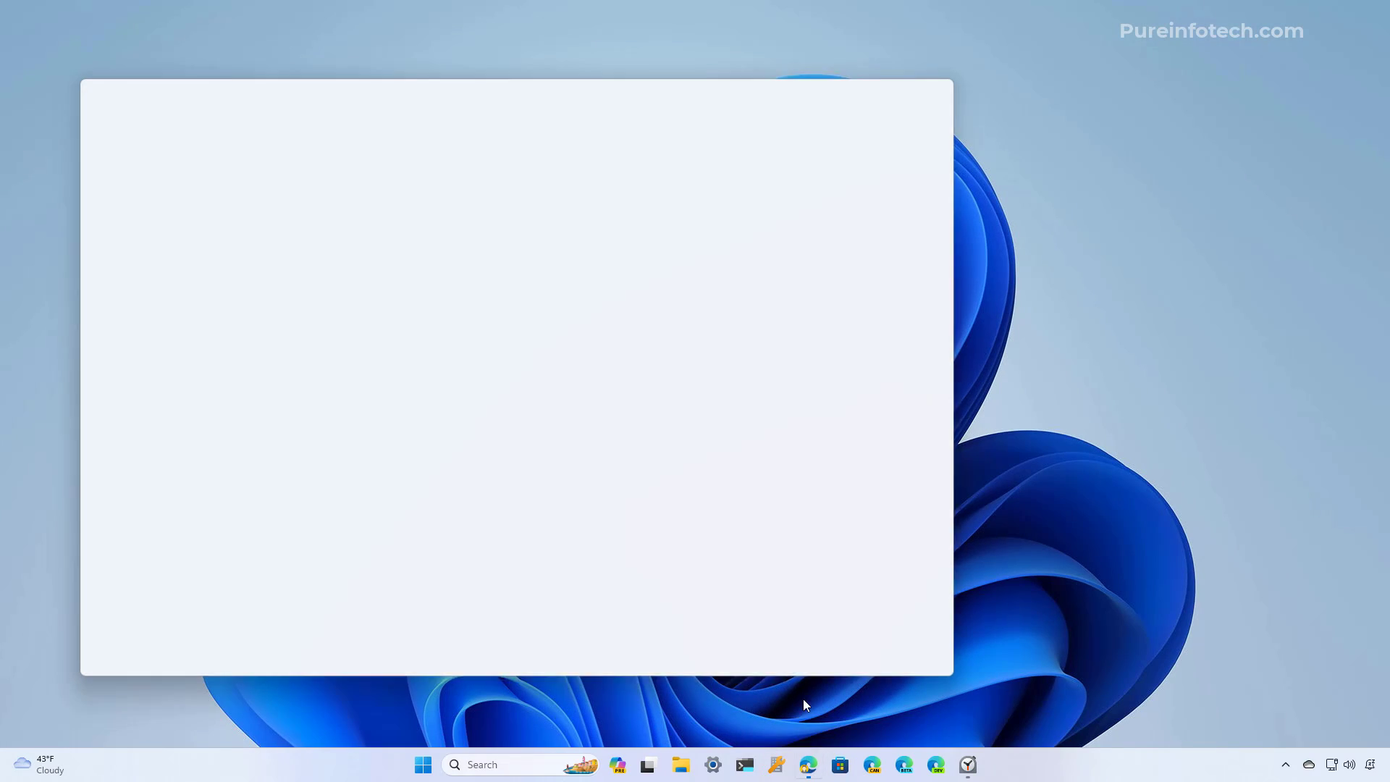
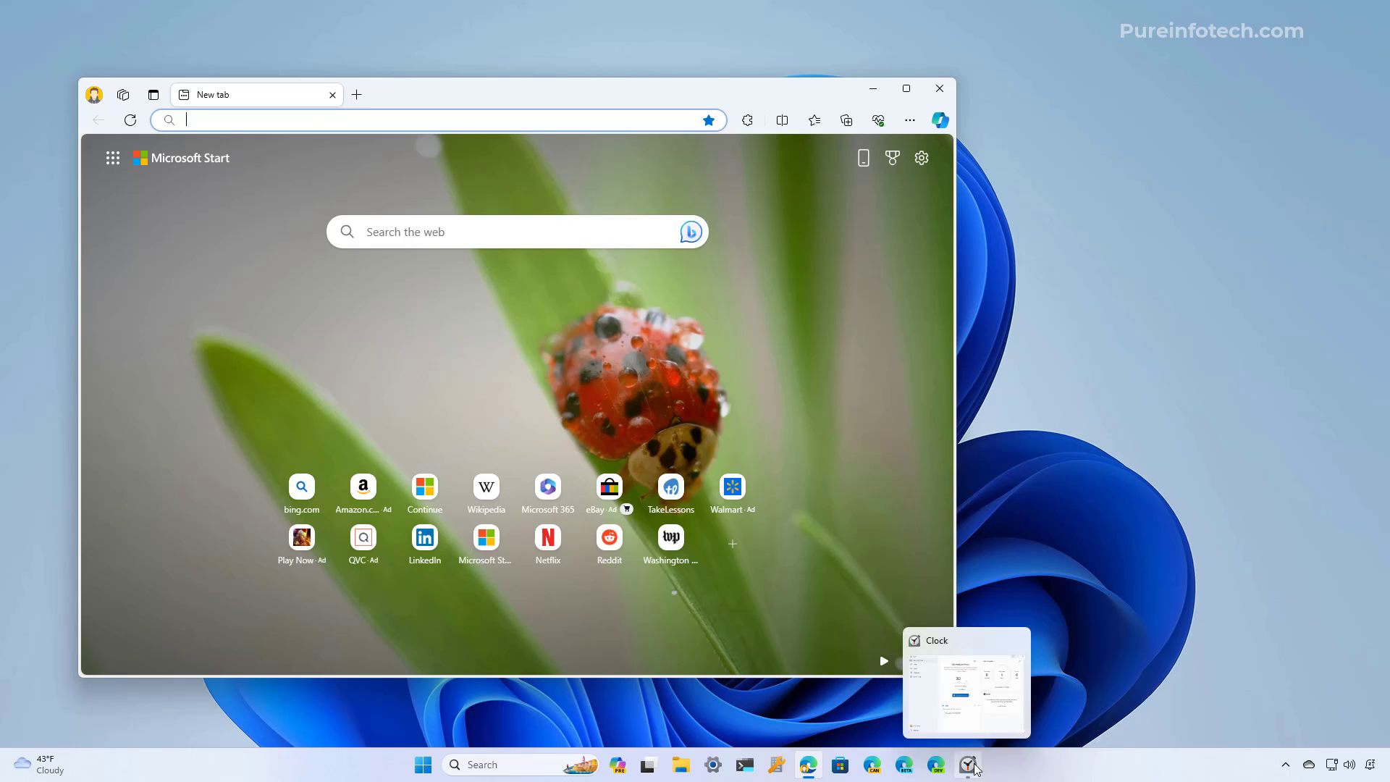
key("alt+Tab")
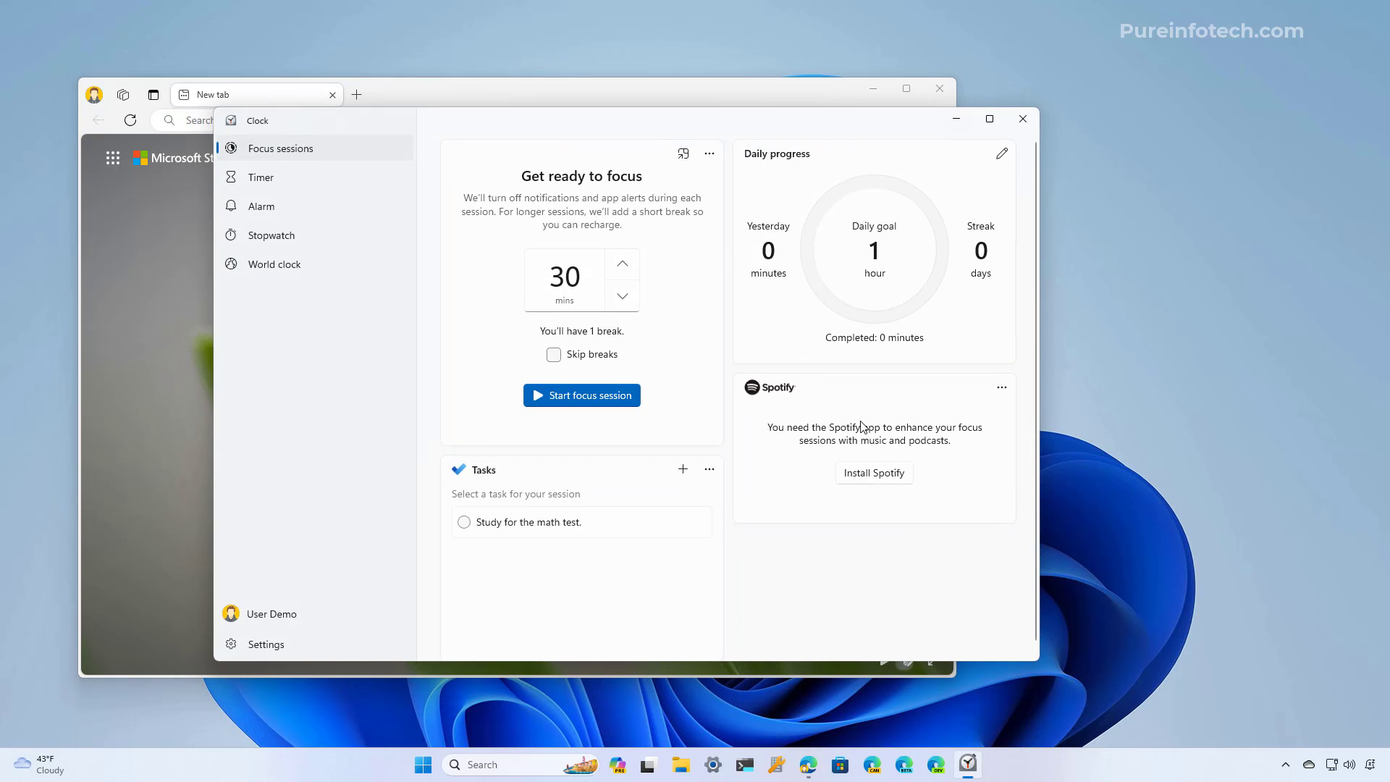
Minimise the Microsoft Edge window and move the Clock window toward the middle of the desktop
left_click(874, 90)
left_click_drag(849, 123, 974, 121)
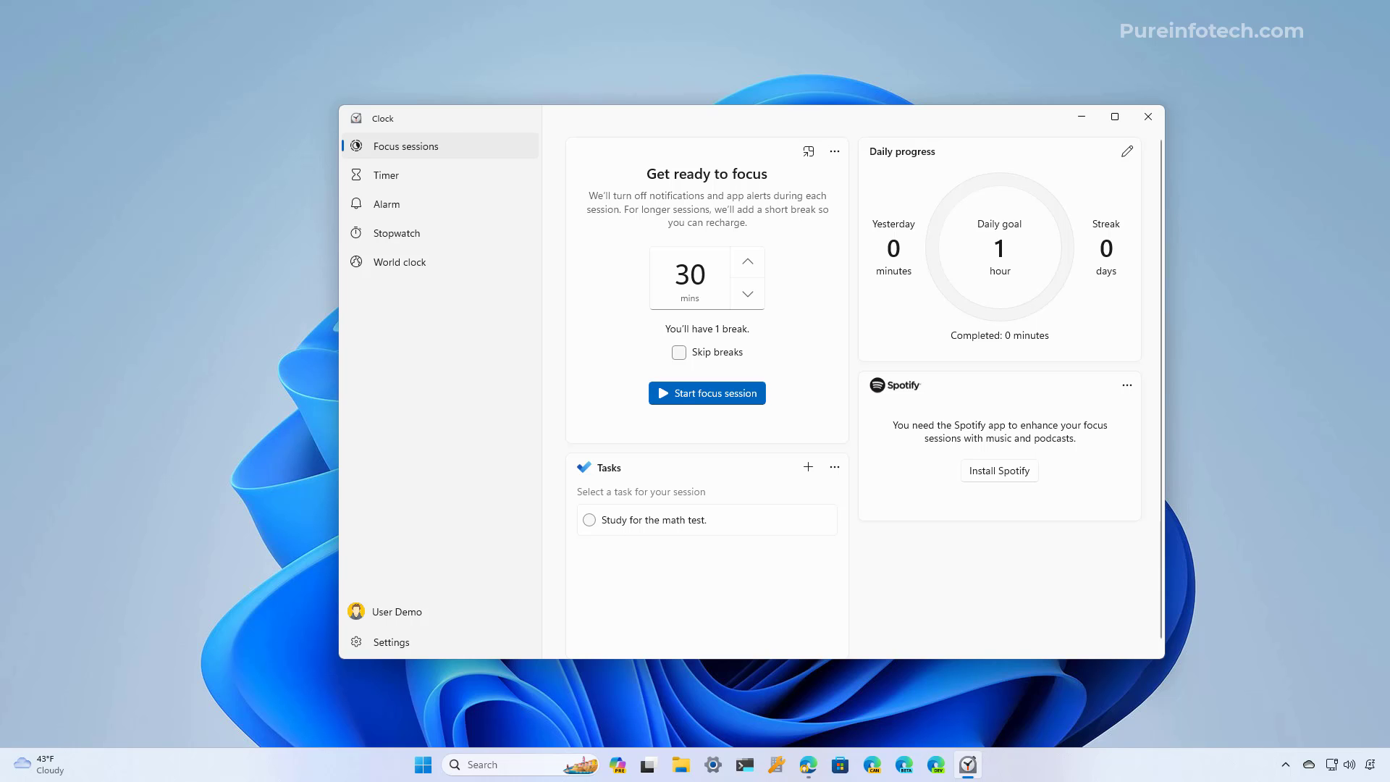
Switch to Desktop 1 and activate the pinned Clock app from there
mouse_move(649, 764)
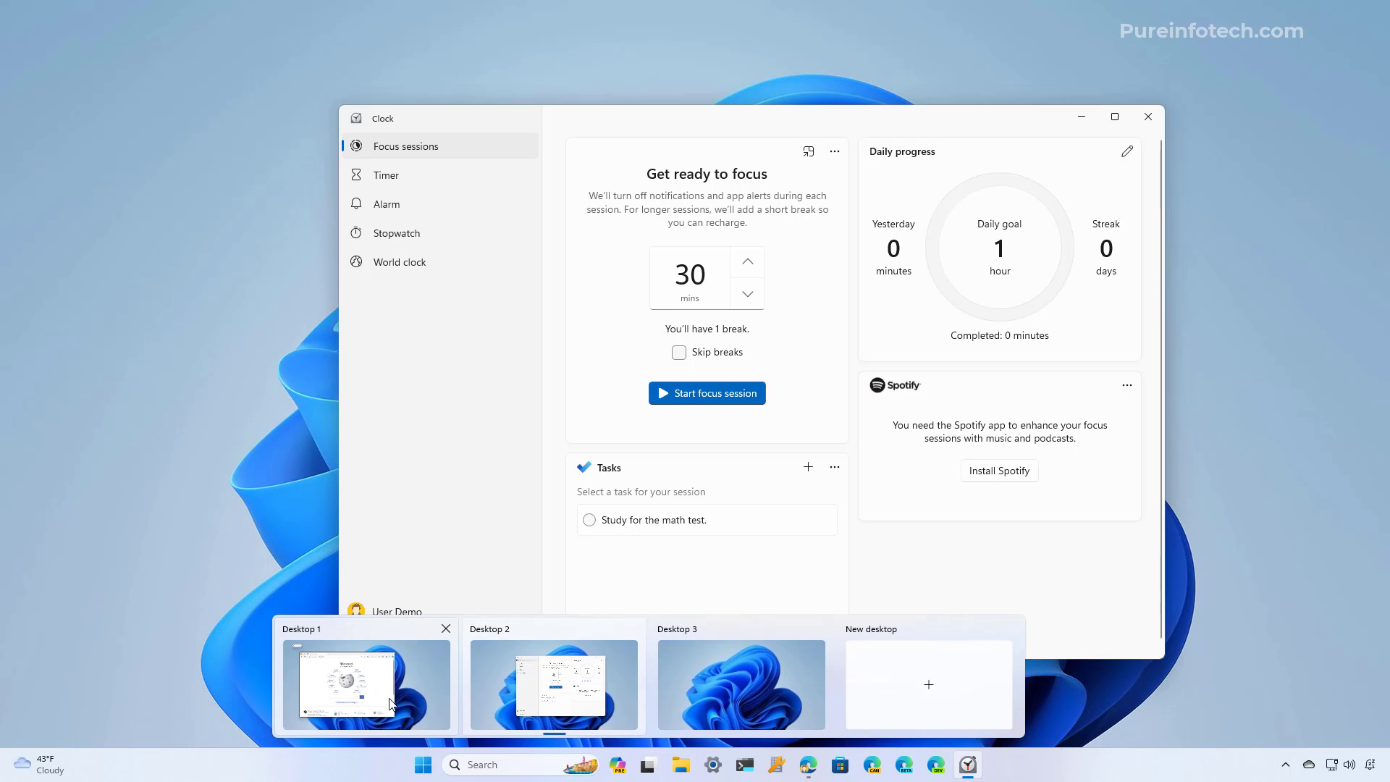
left_click(390, 701)
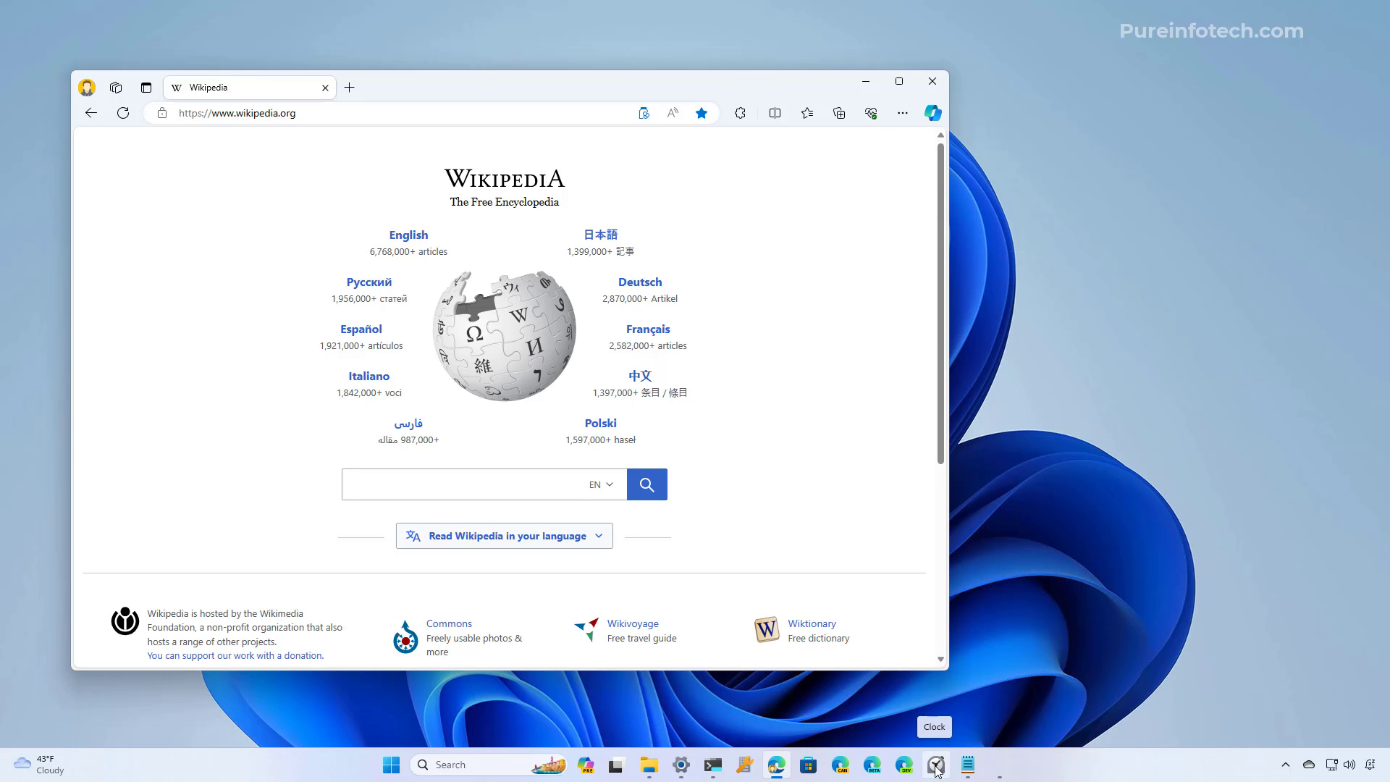
left_click(935, 766)
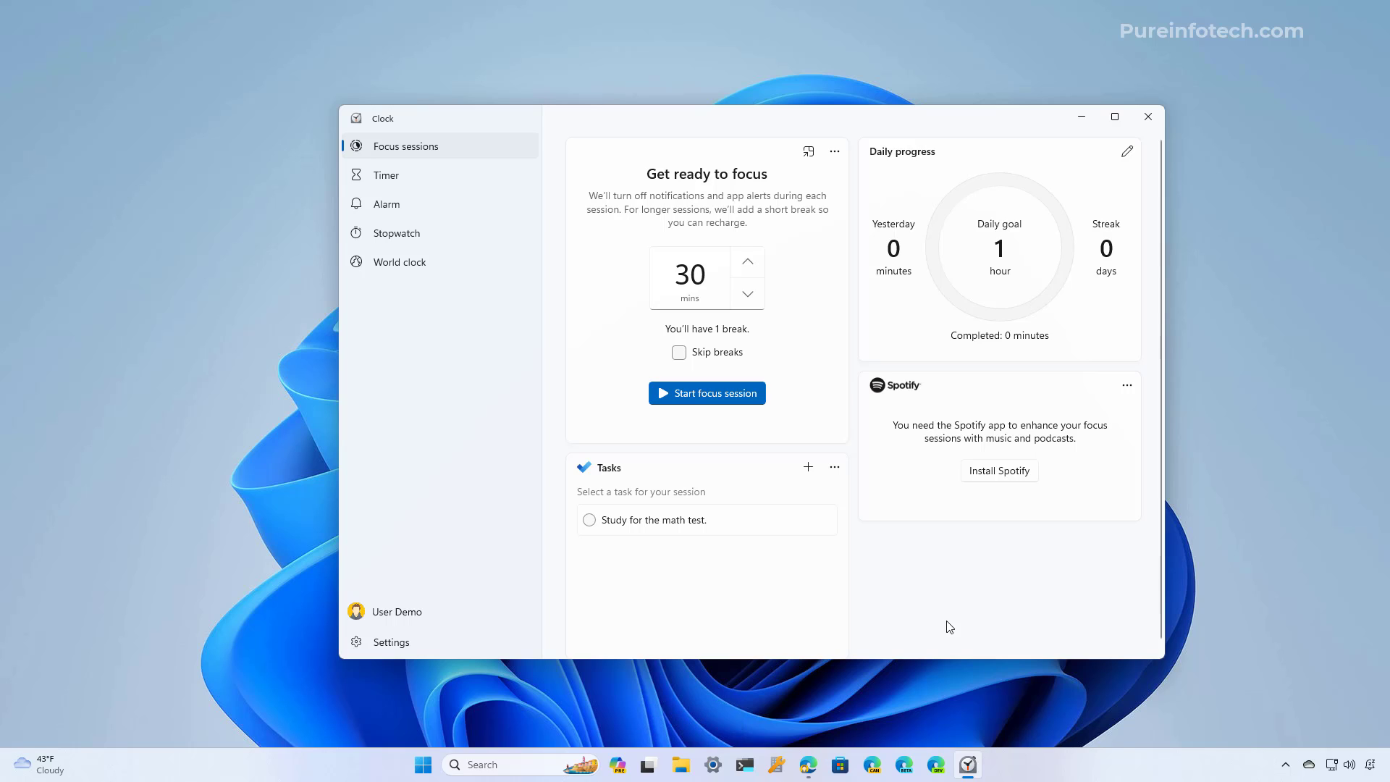
Unpin the Clock app from the taskbar on Desktop 2
right_click(968, 765)
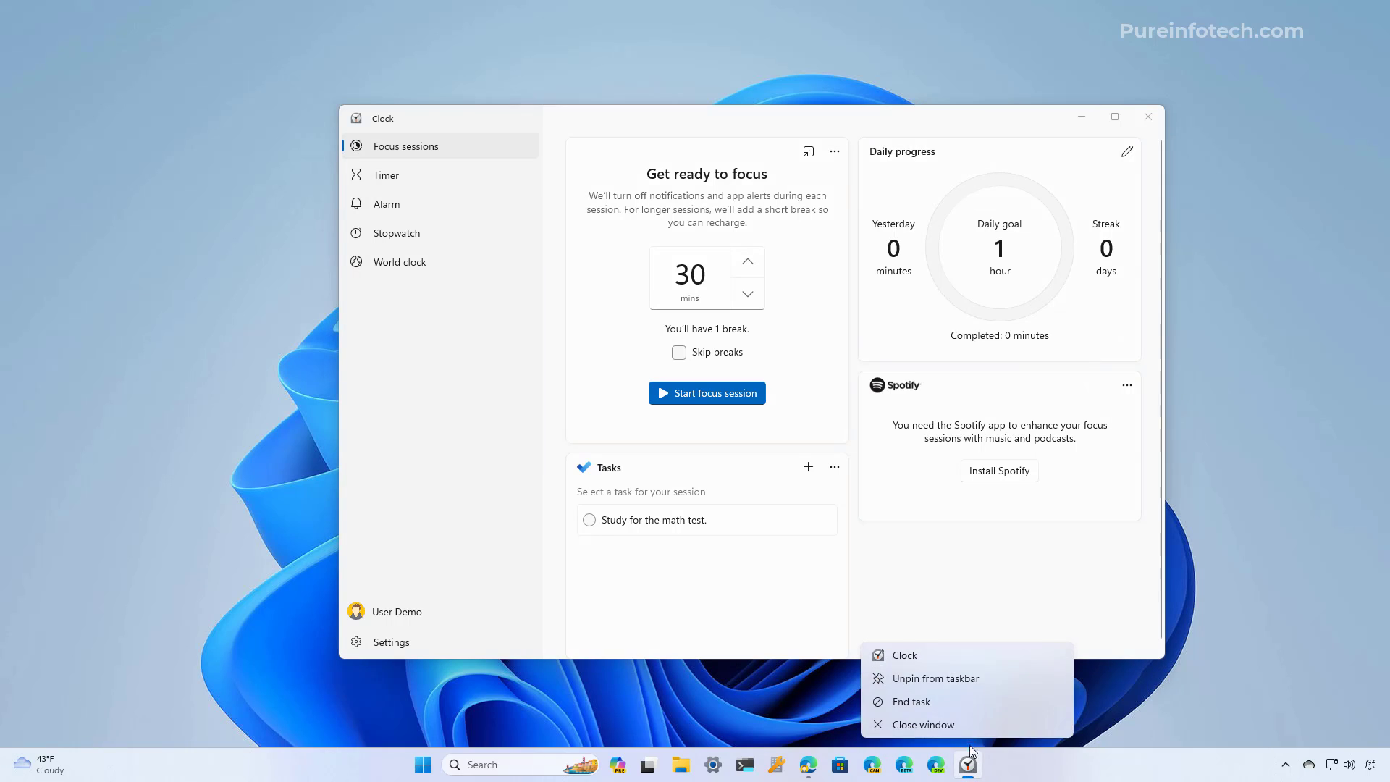
left_click(953, 679)
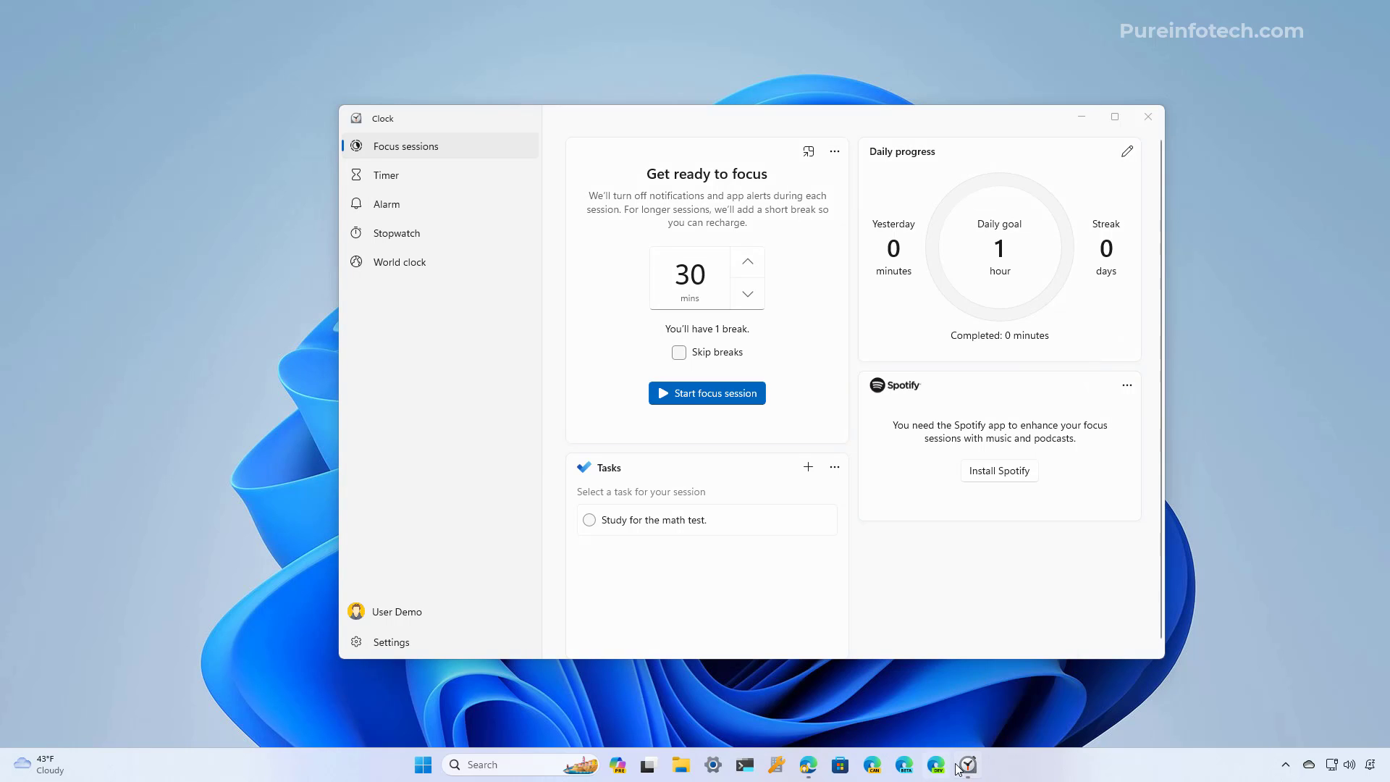
mouse_move(973, 767)
Switch to Desktop 1 and launch the Clock app from the pinned Start apps
mouse_move(648, 765)
left_click(423, 692)
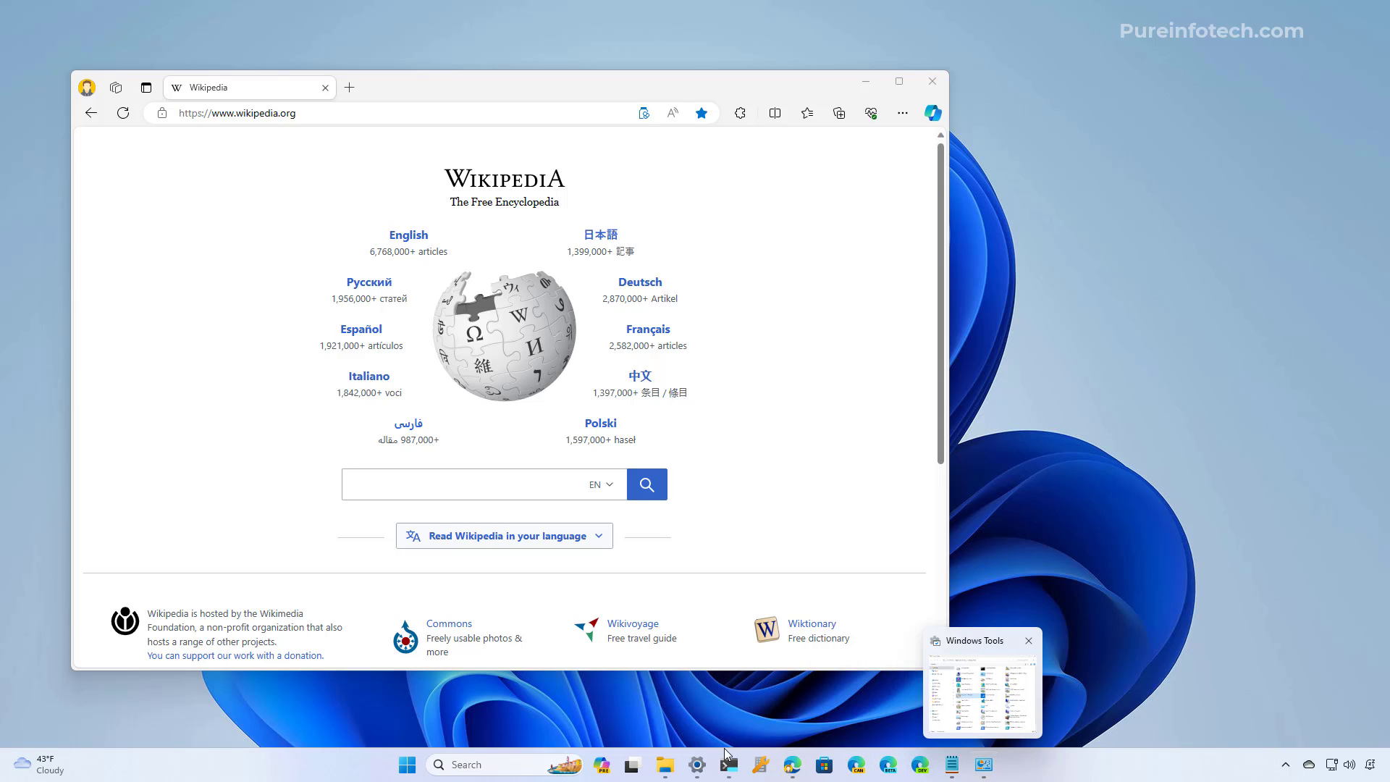
left_click(407, 765)
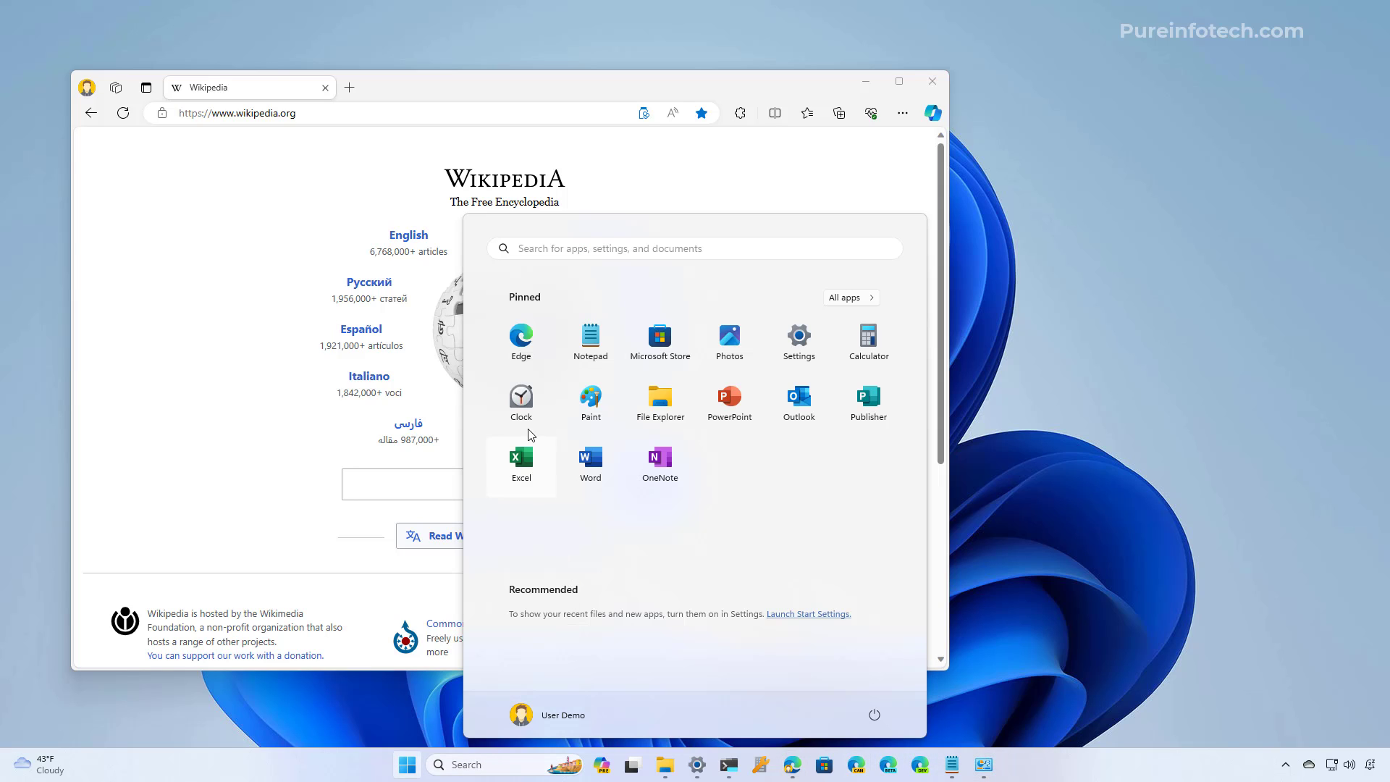
left_click(521, 398)
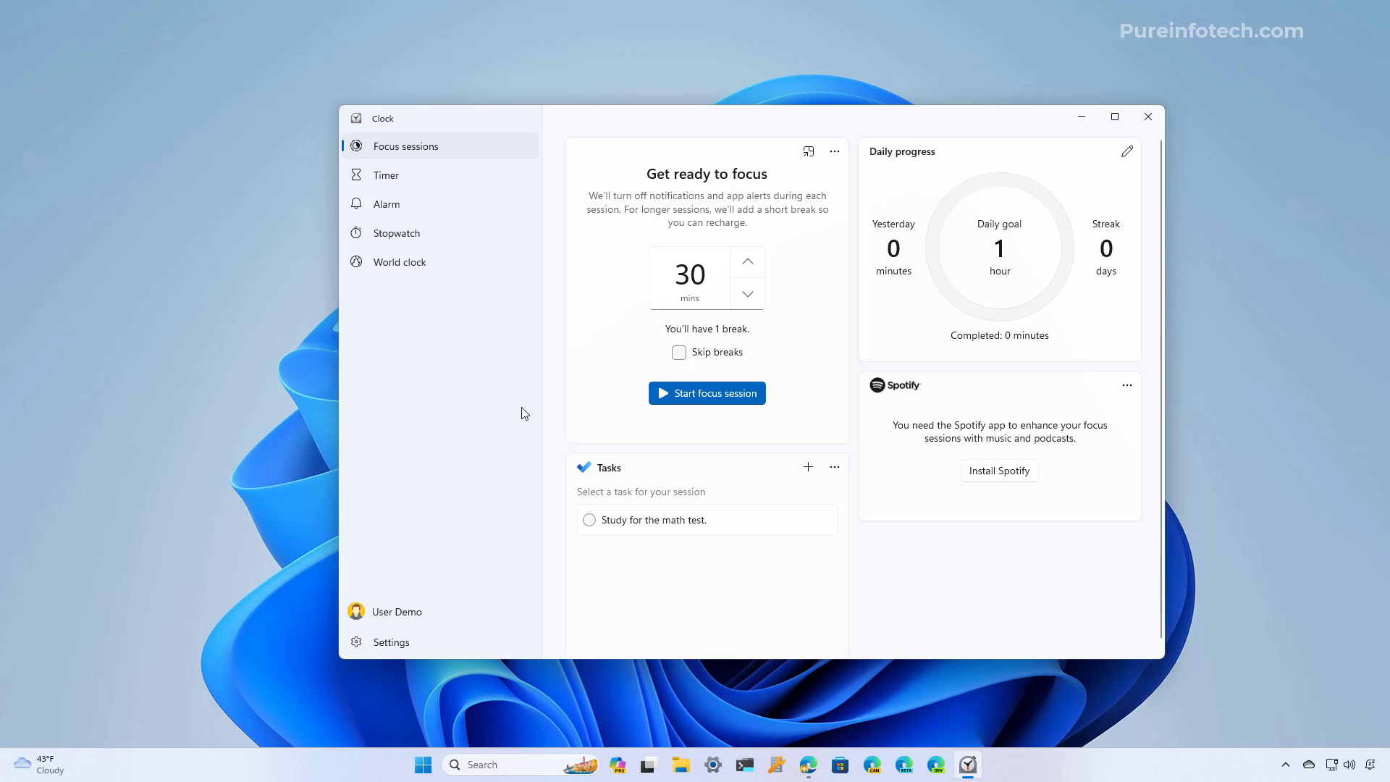
Show the Task View overview and rename Desktop 1 as Work
key("super+Tab")
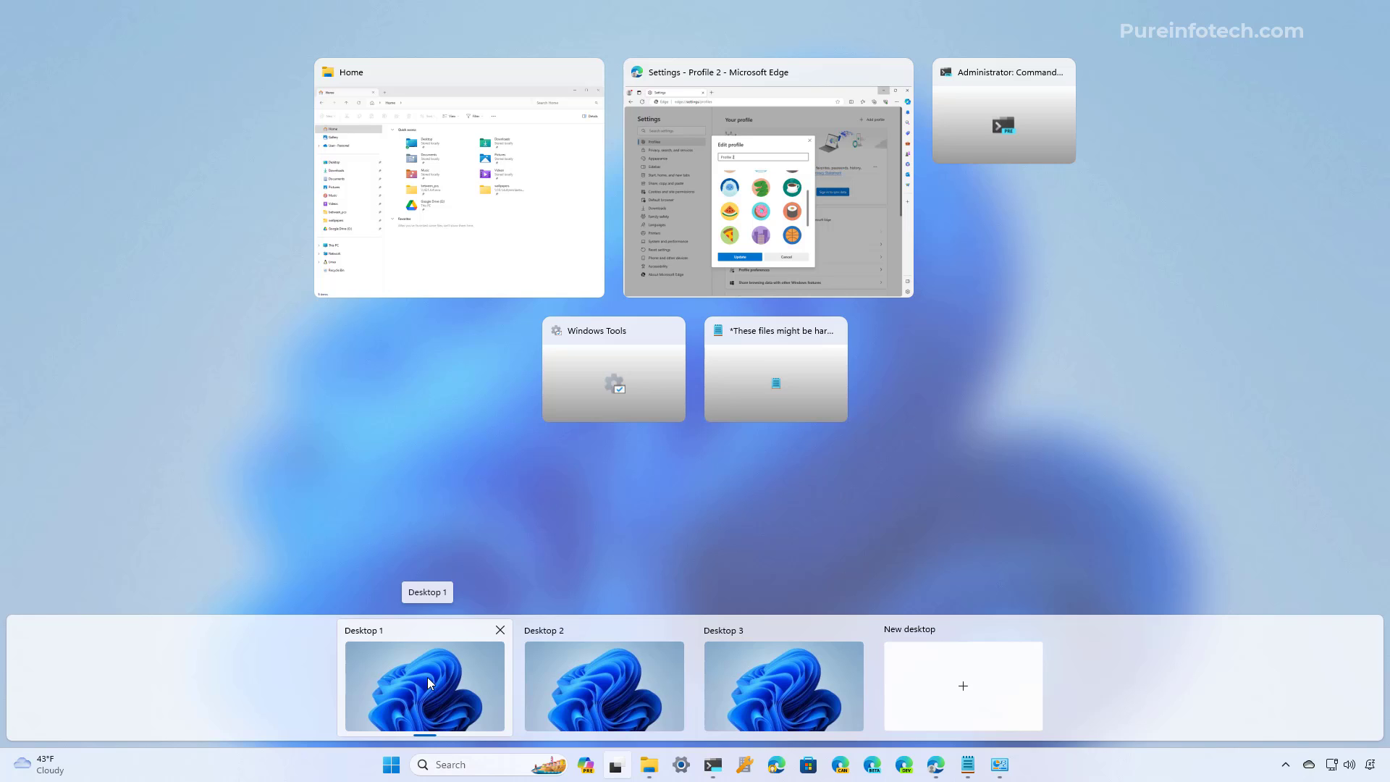
right_click(427, 641)
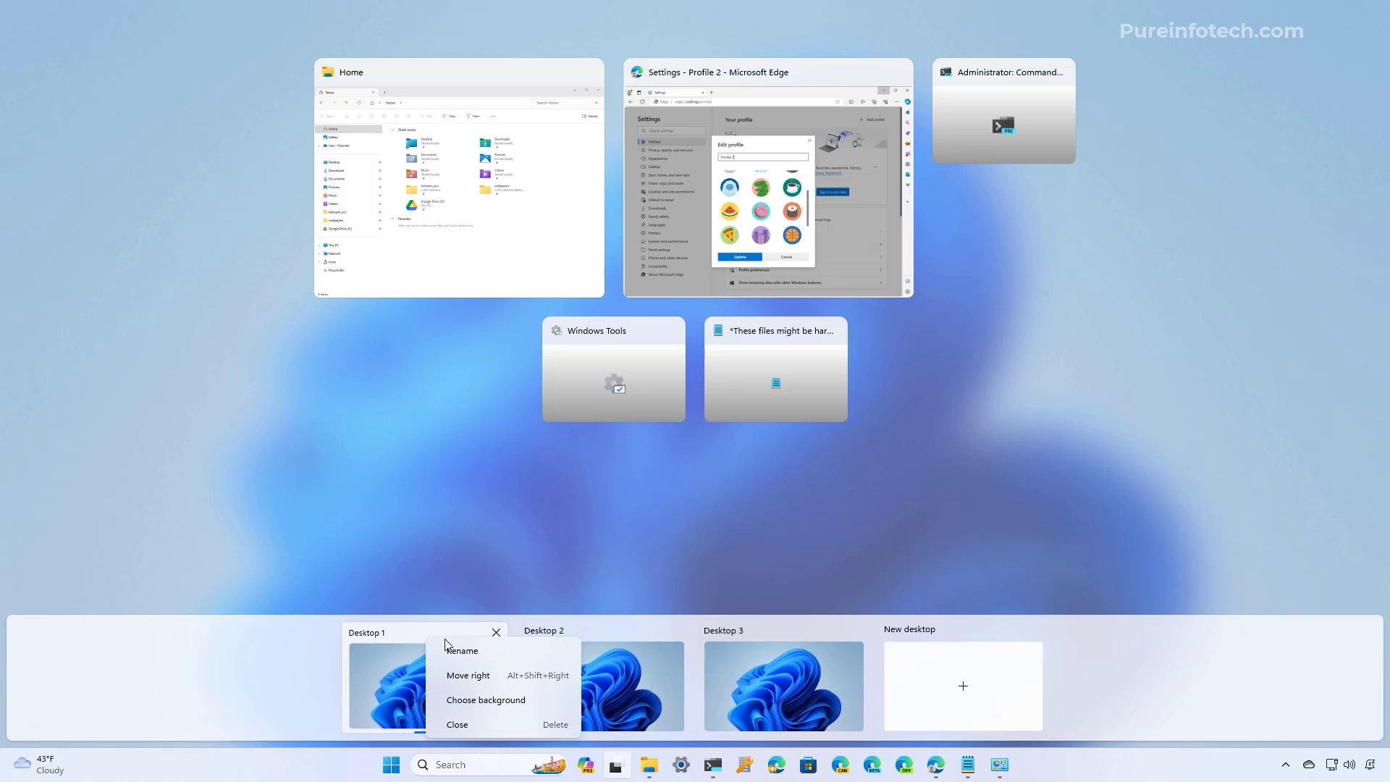
left_click(485, 660)
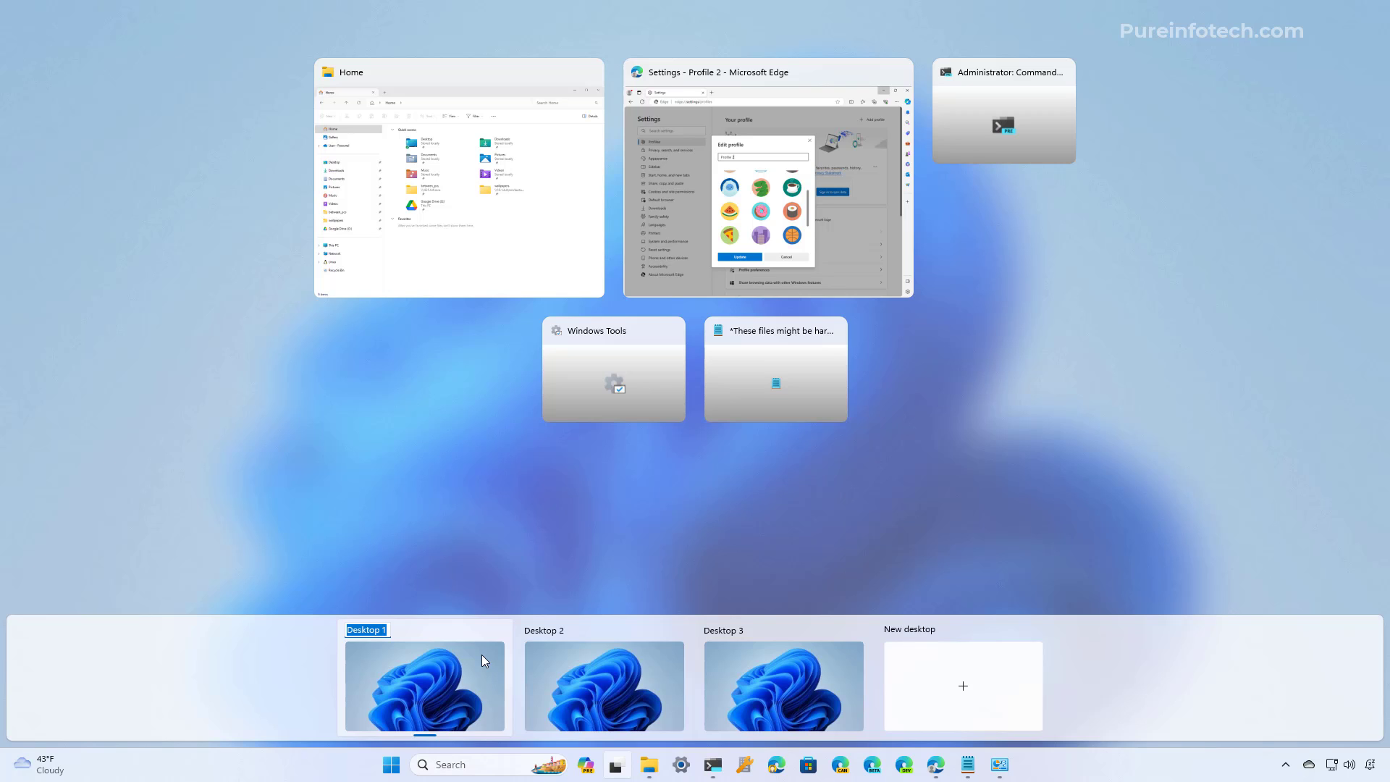
type("Work")
key("Return")
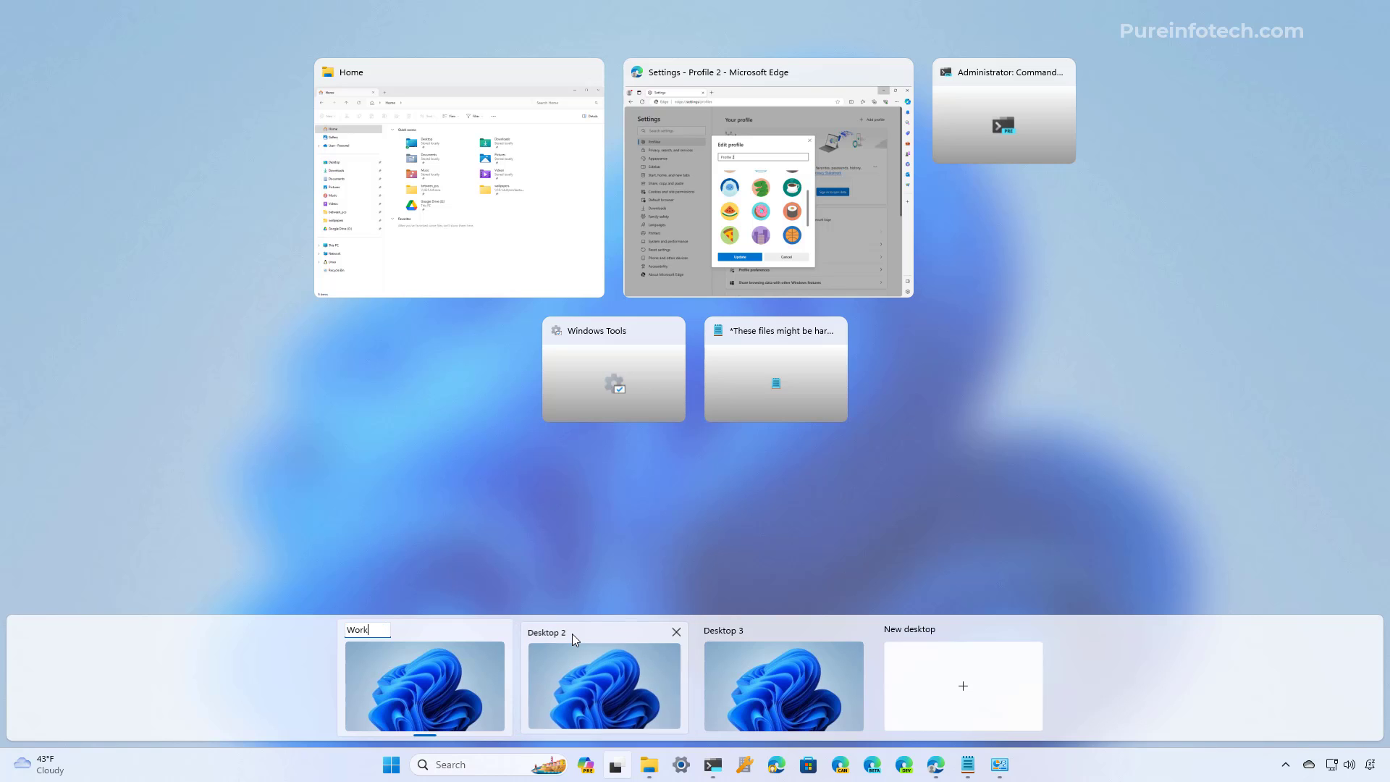
Rename Desktop 2 as Game
right_click(572, 633)
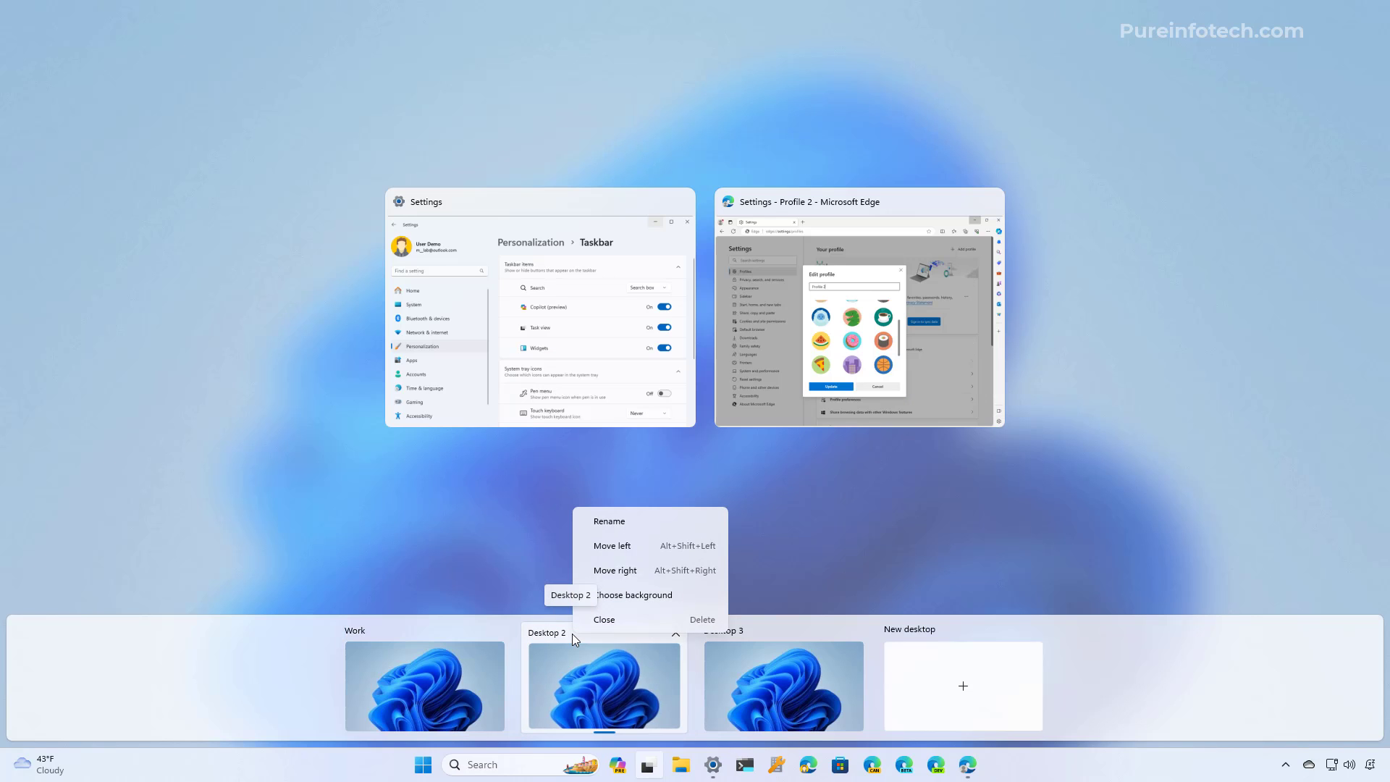
left_click(623, 523)
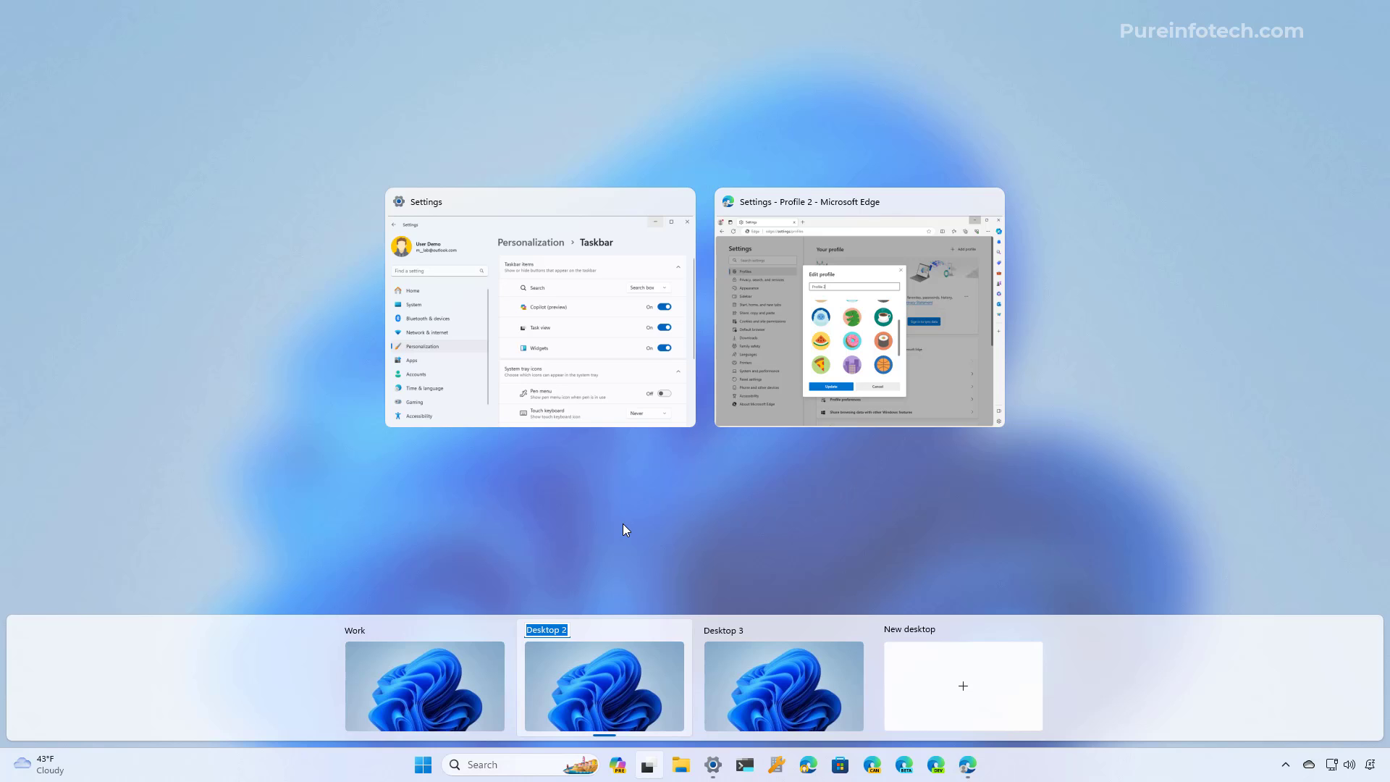
type("Game")
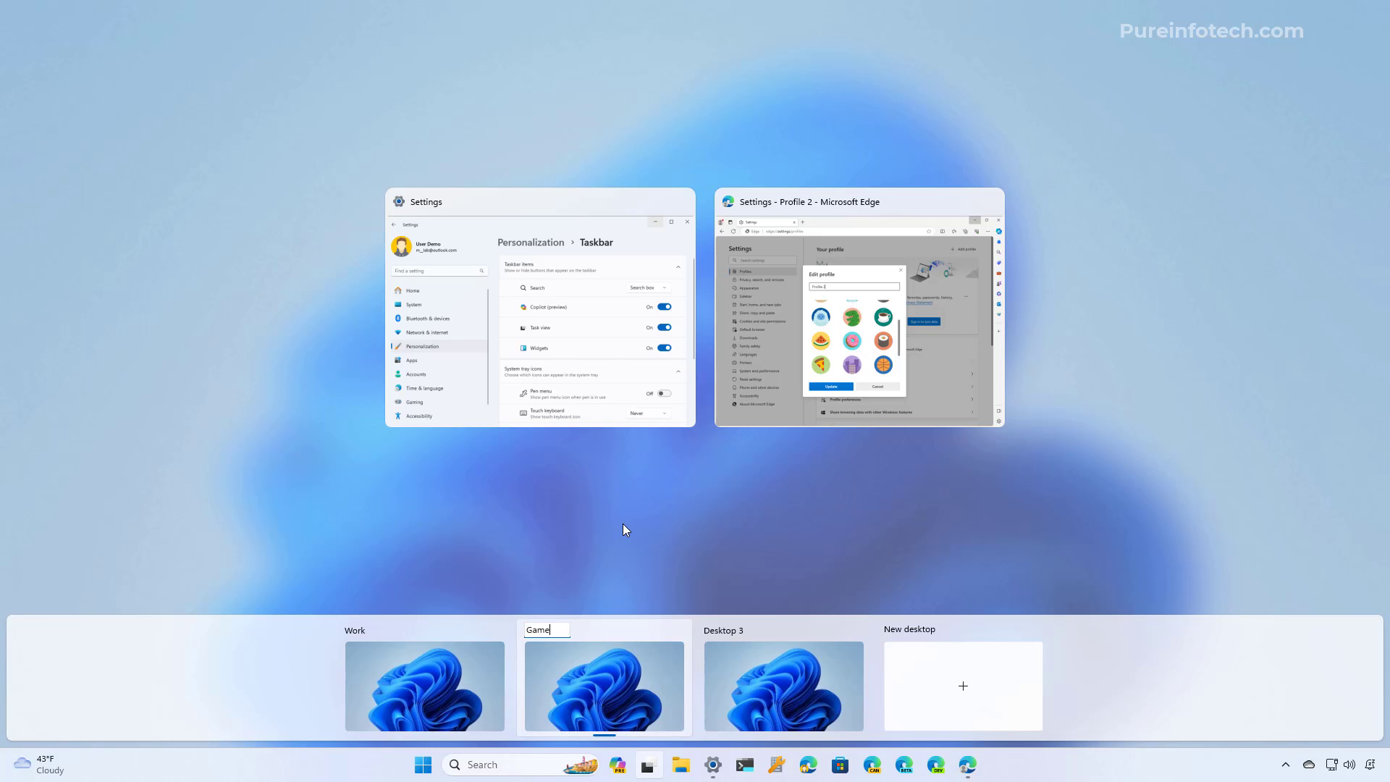
Rename Desktop 3 as Emails
right_click(728, 635)
left_click(760, 642)
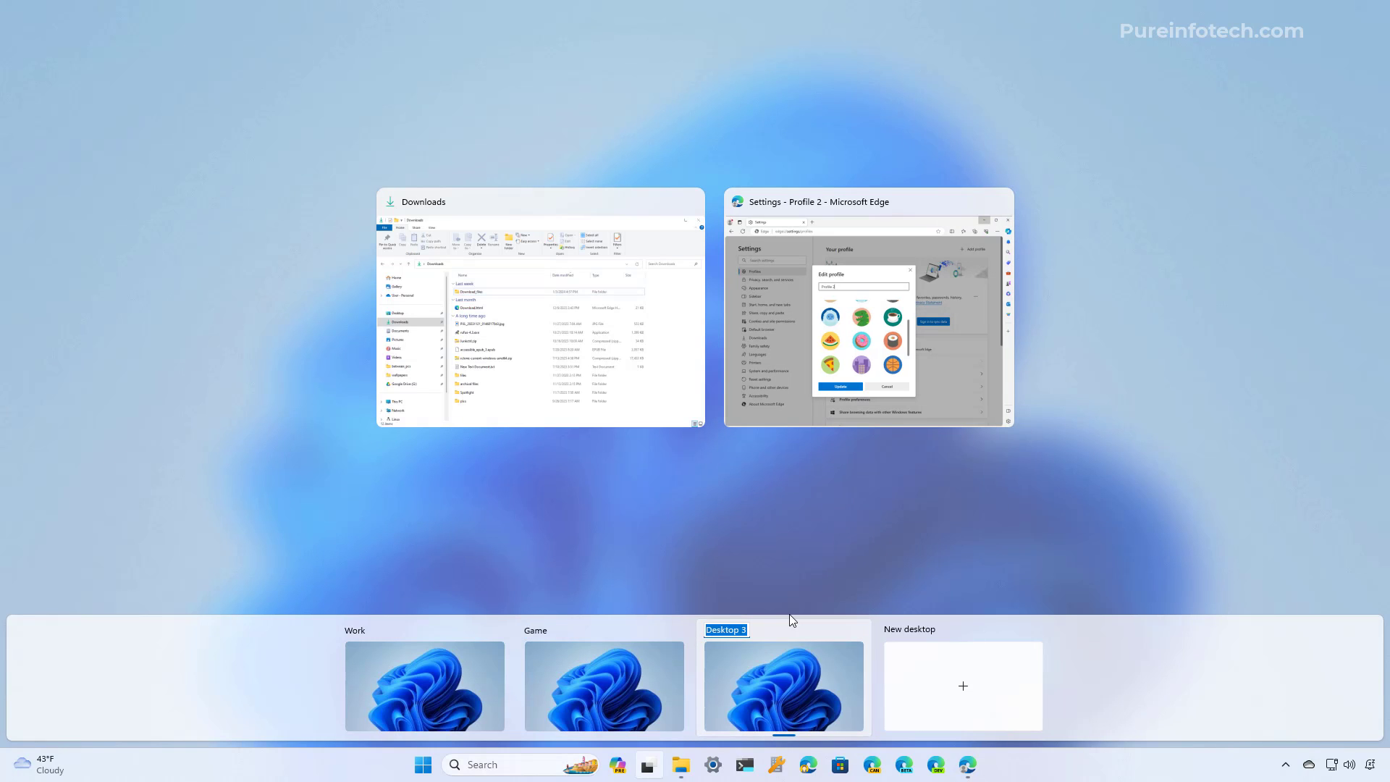
type("Emails")
key("Return")
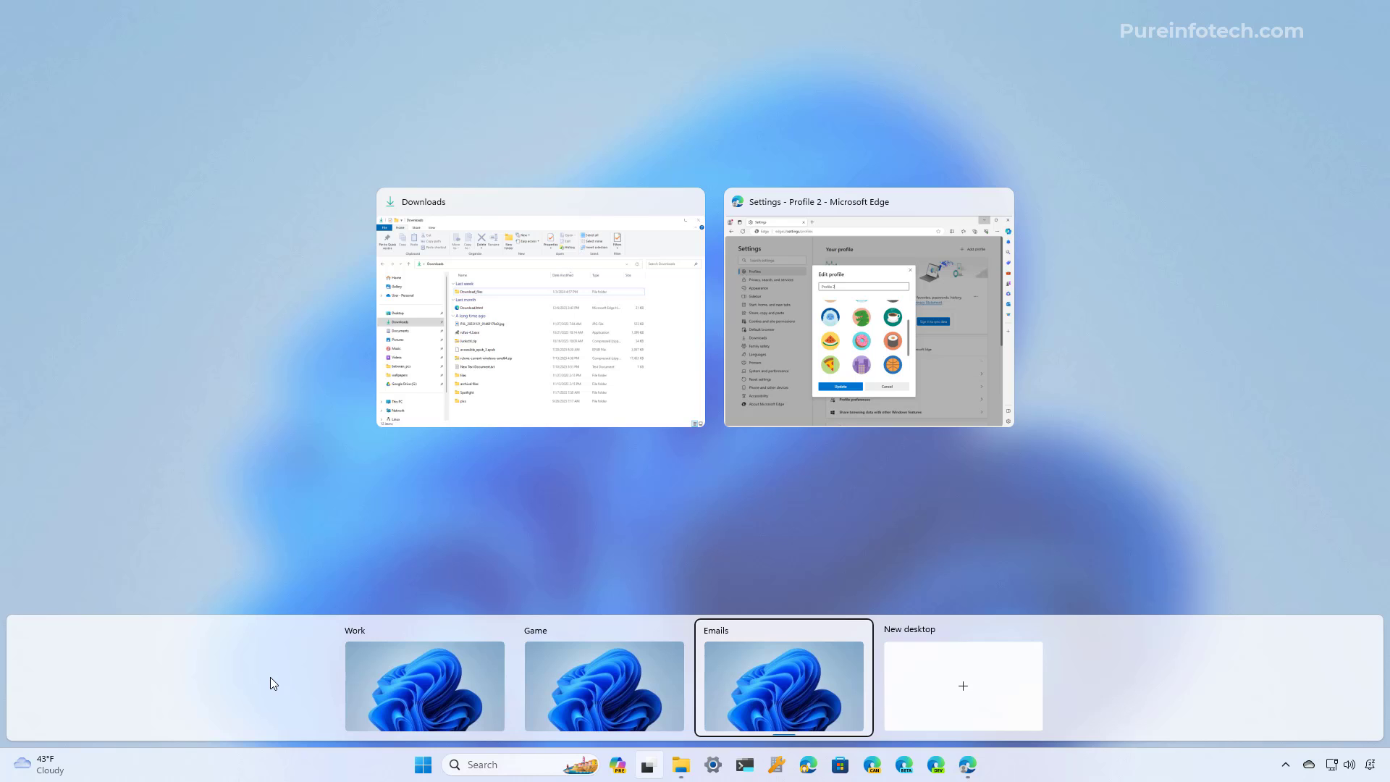
Set the Work desktop's background to the recent pink and purple mountain image and minimise the Settings window
right_click(410, 683)
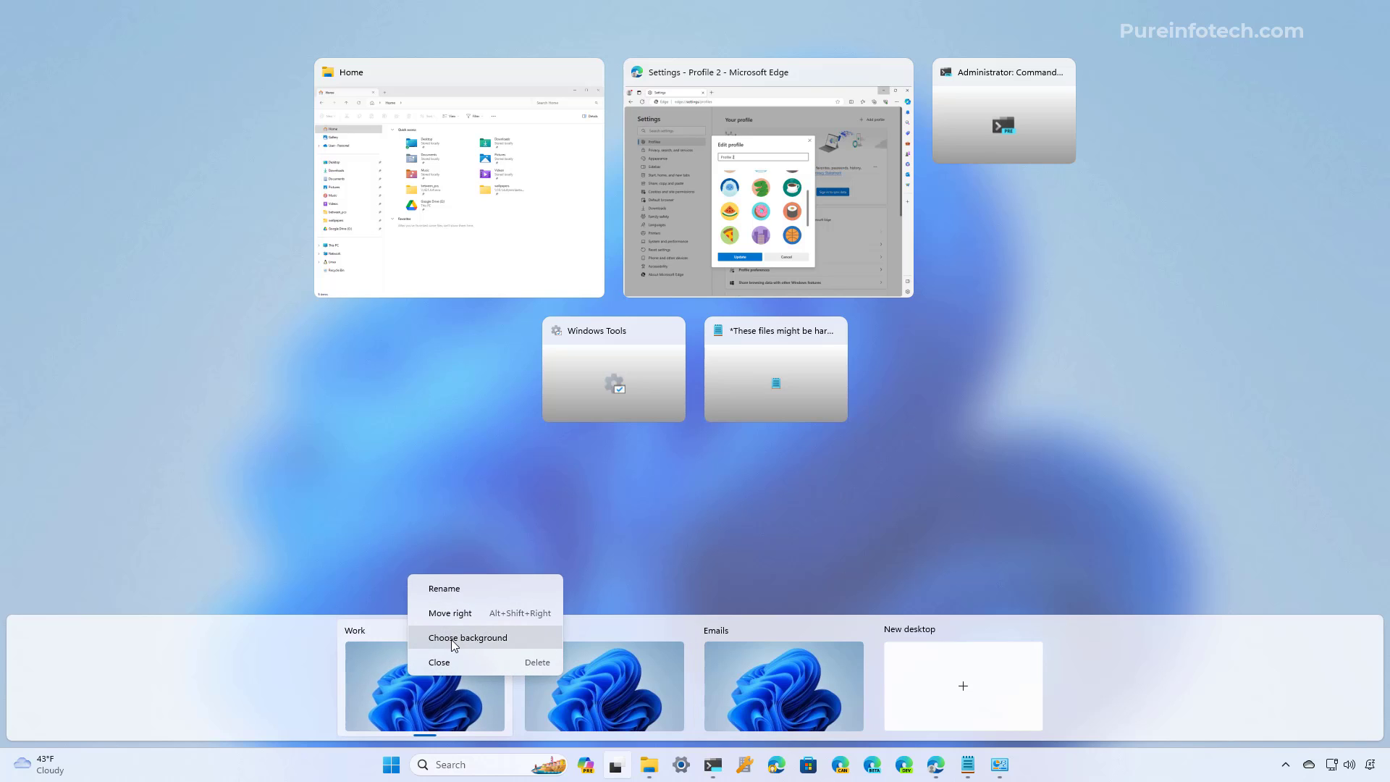
left_click(461, 640)
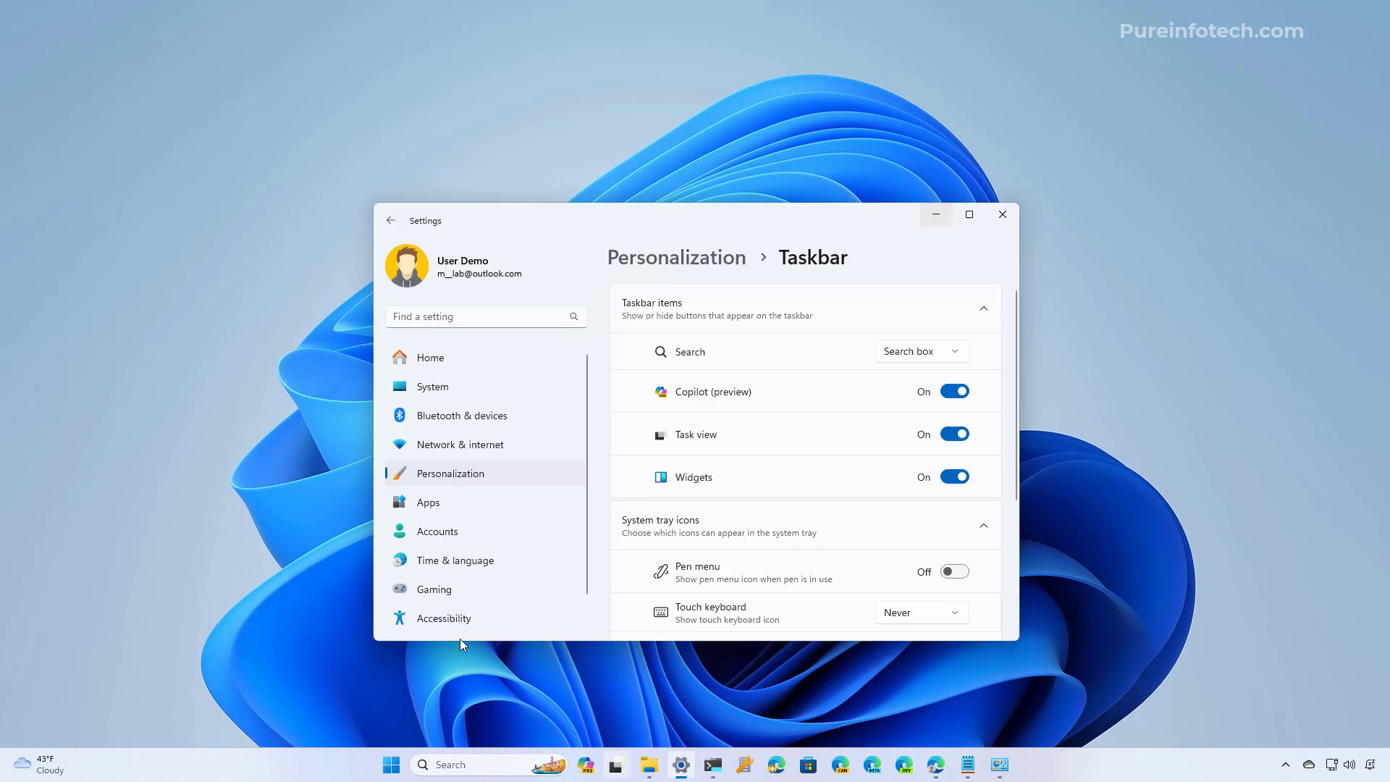
left_click_drag(1068, 644, 1074, 644)
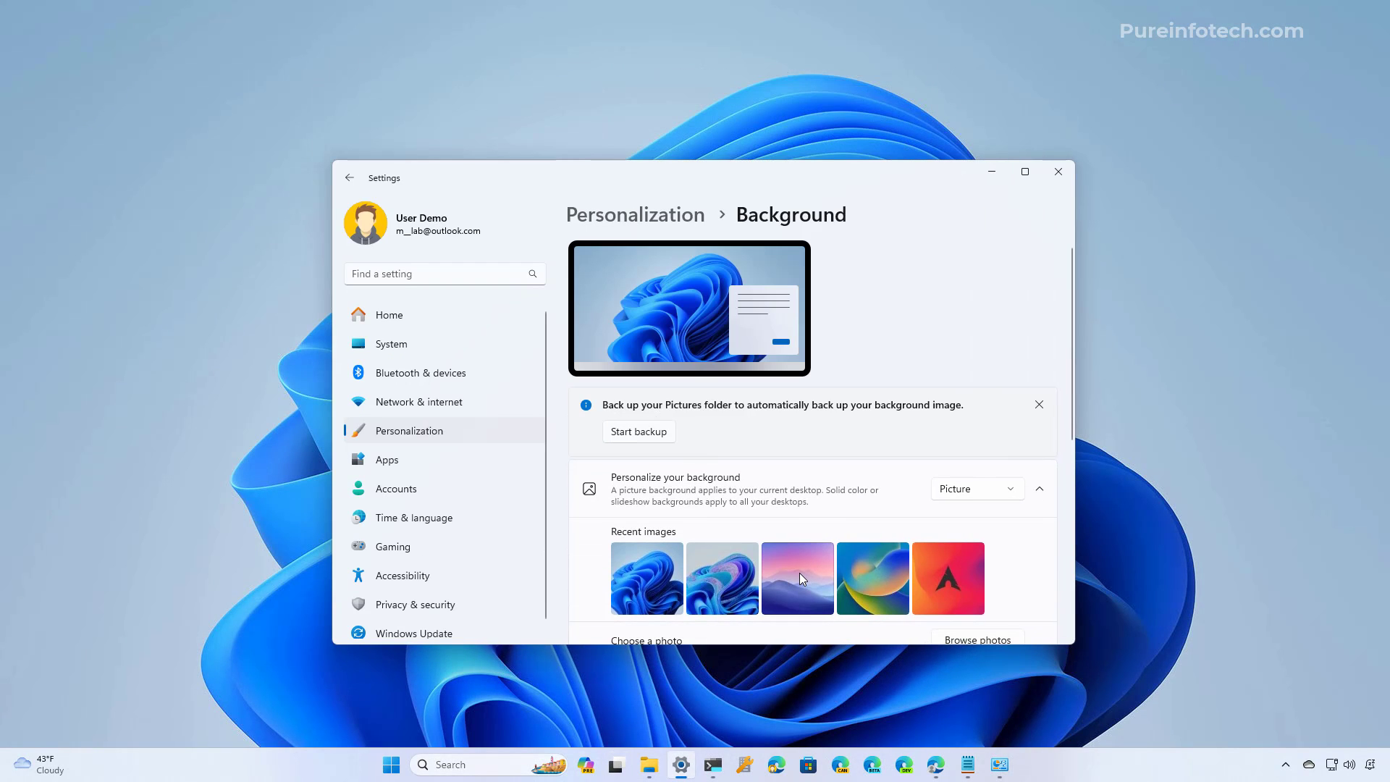
left_click(799, 572)
left_click(993, 171)
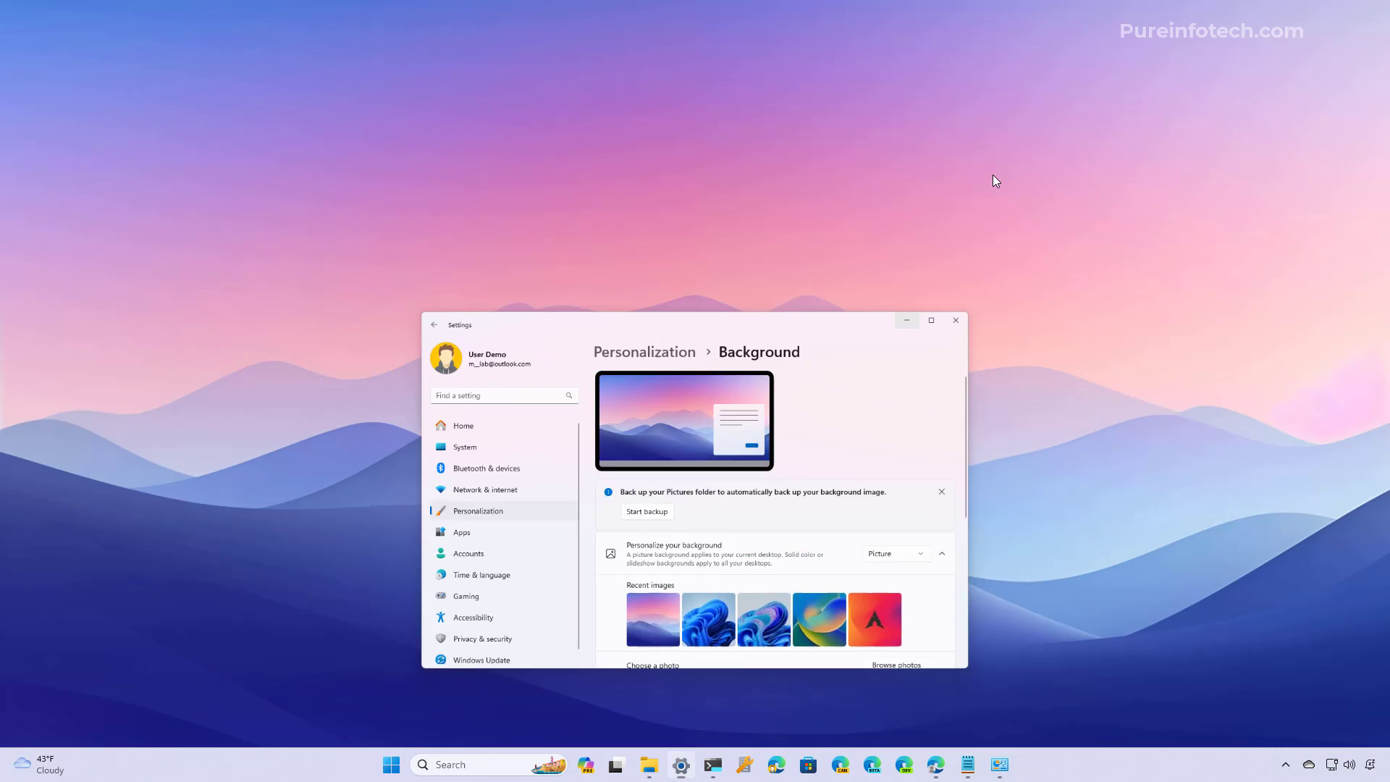
Set the Game desktop's background to the recent dotted purple and teal bloom image and minimise the Settings window
left_click(619, 765)
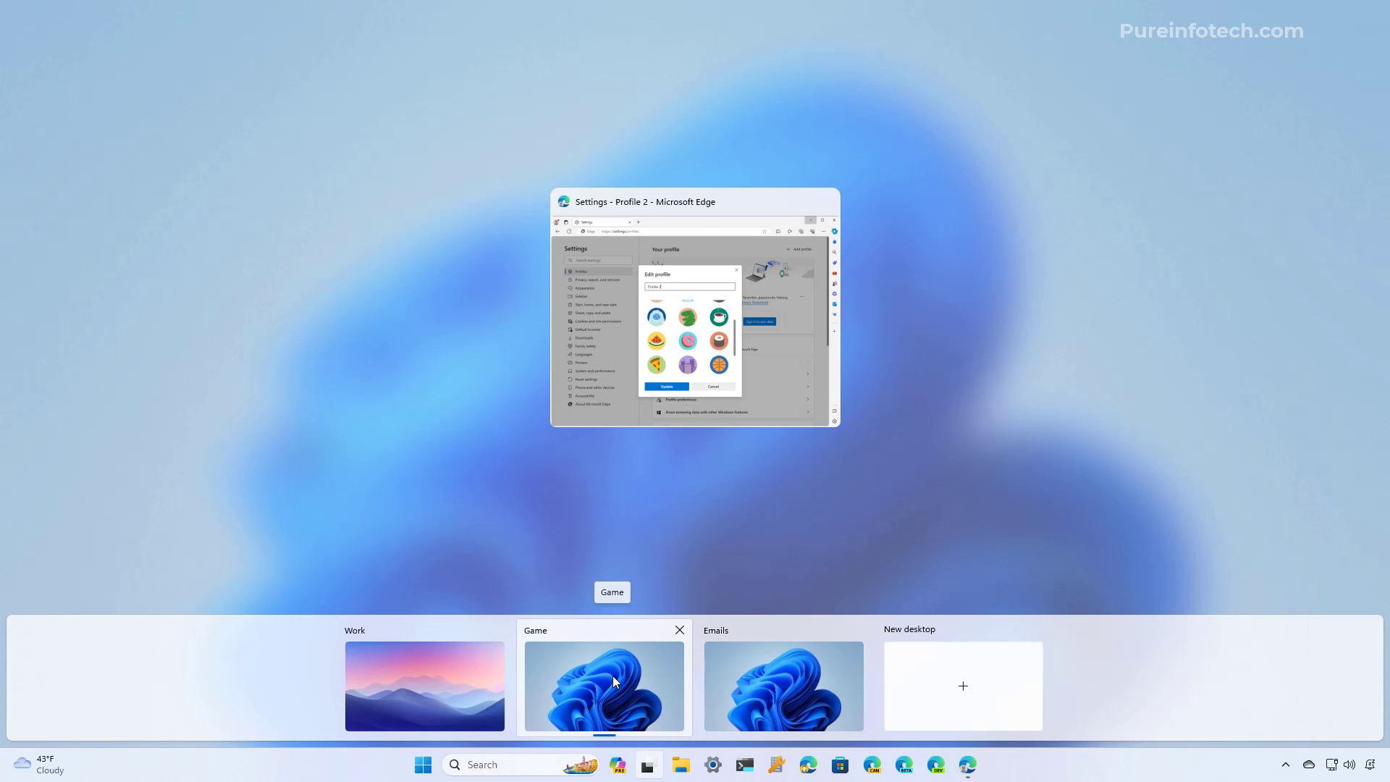
right_click(613, 676)
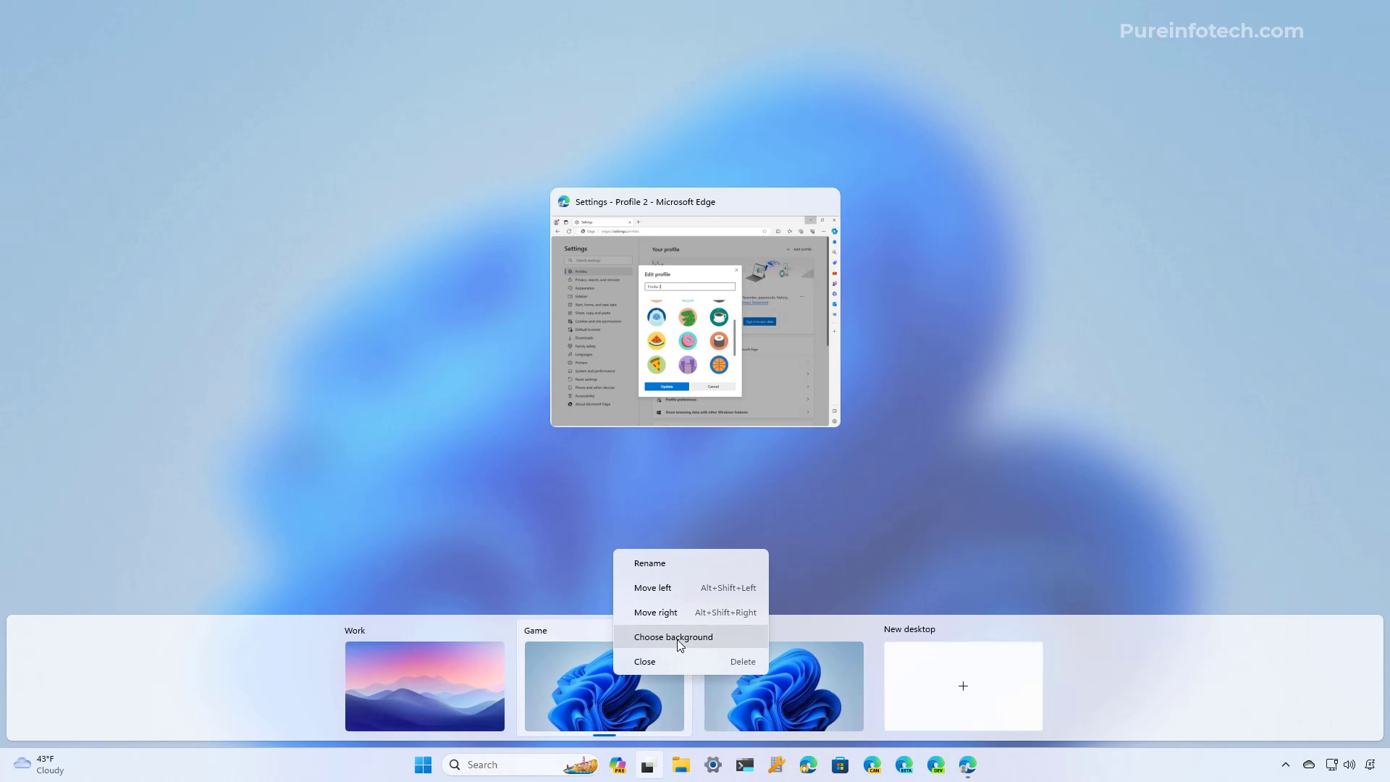
left_click(676, 640)
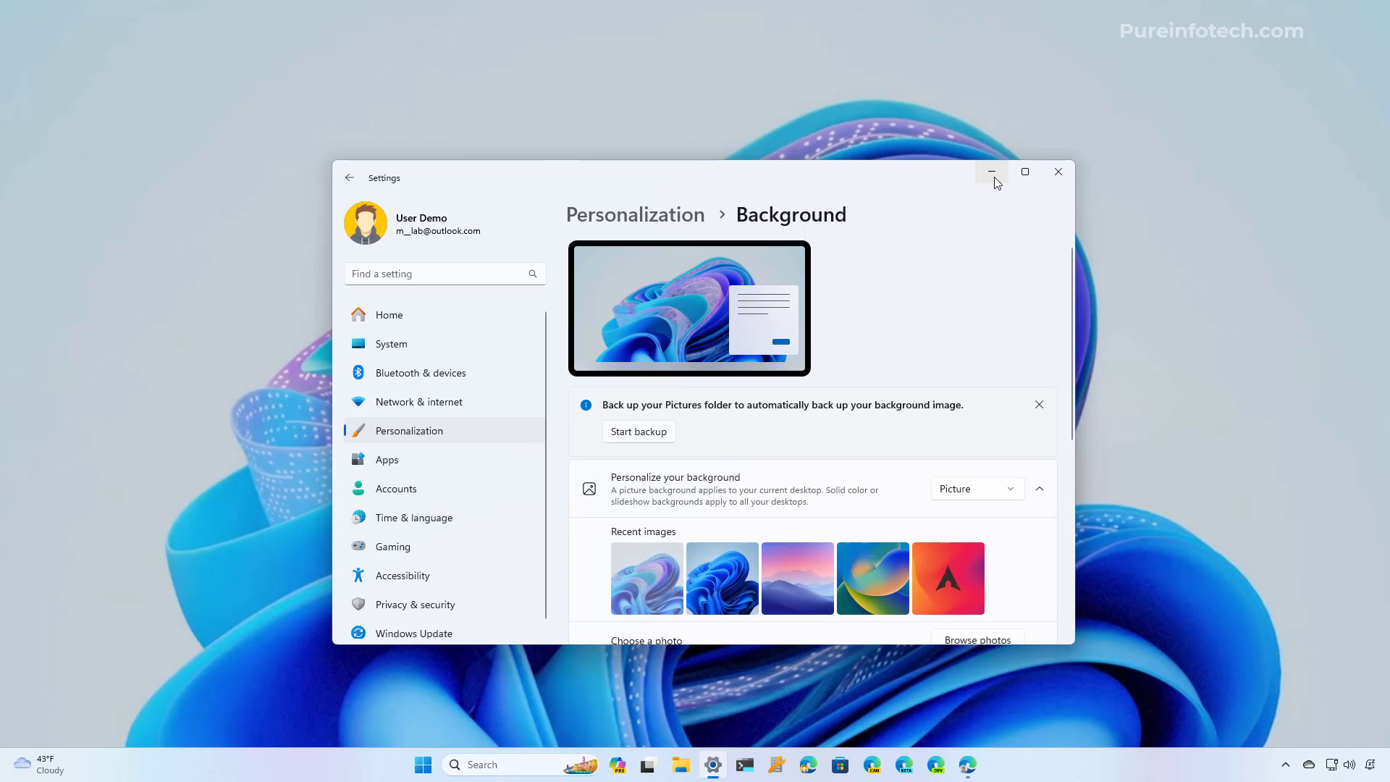
left_click(992, 173)
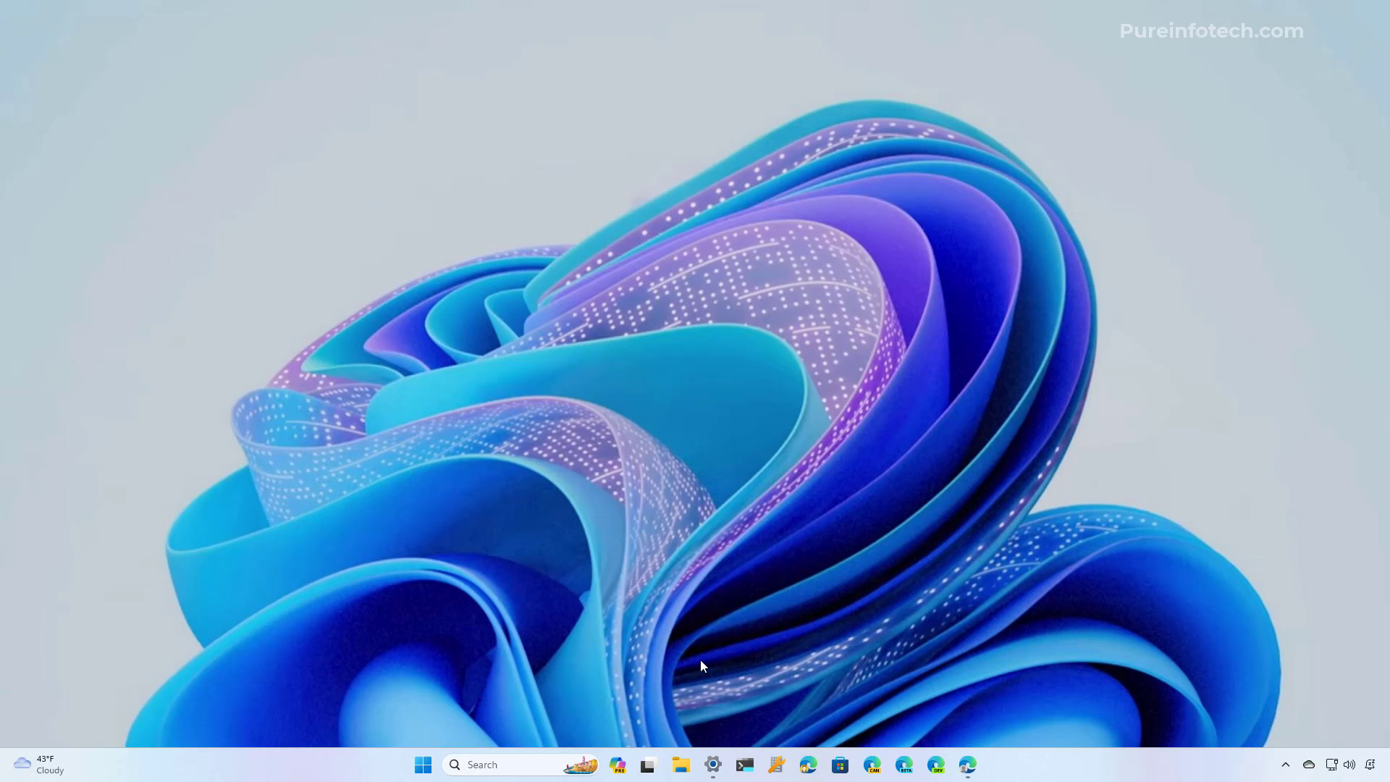
Reorder the virtual desktops to place Game before Work, and view the move options for the Work desktop
left_click(656, 765)
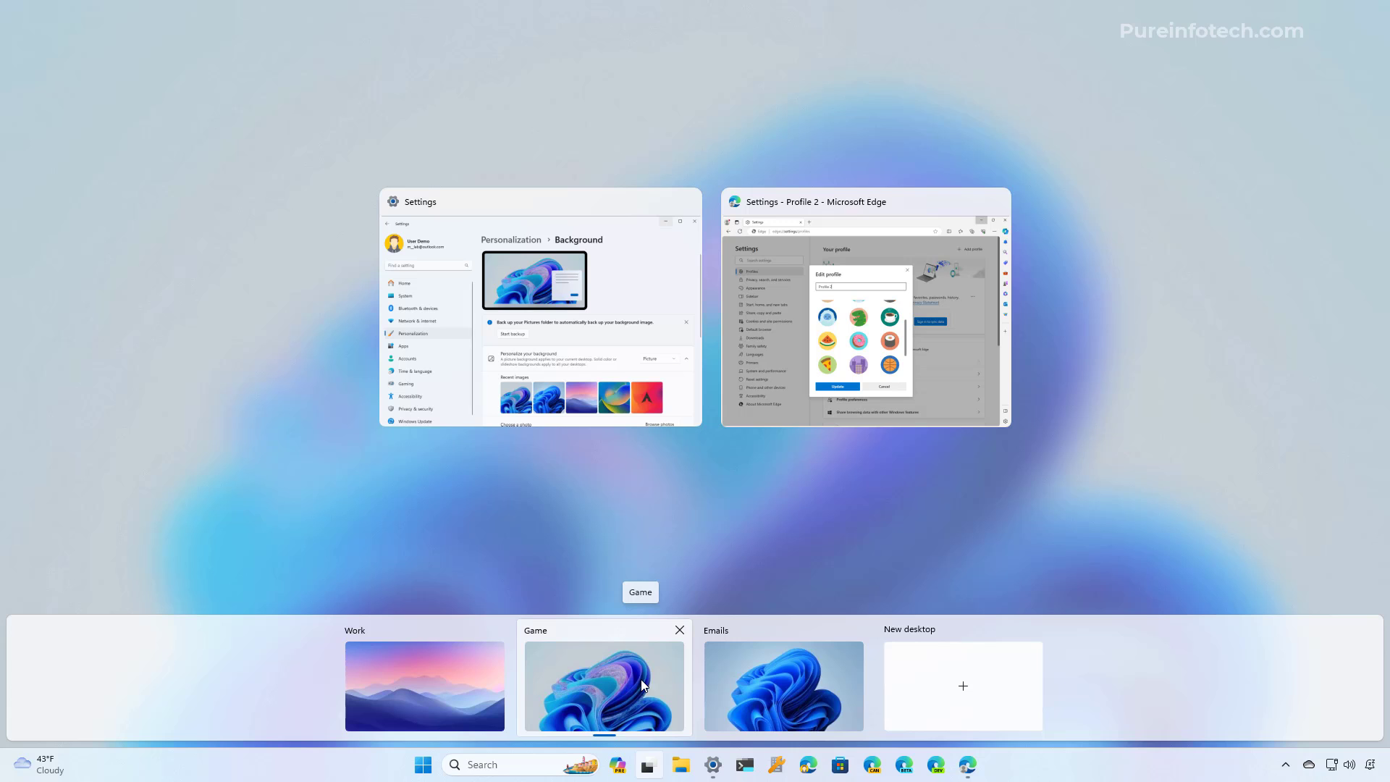
left_click_drag(641, 679, 403, 682)
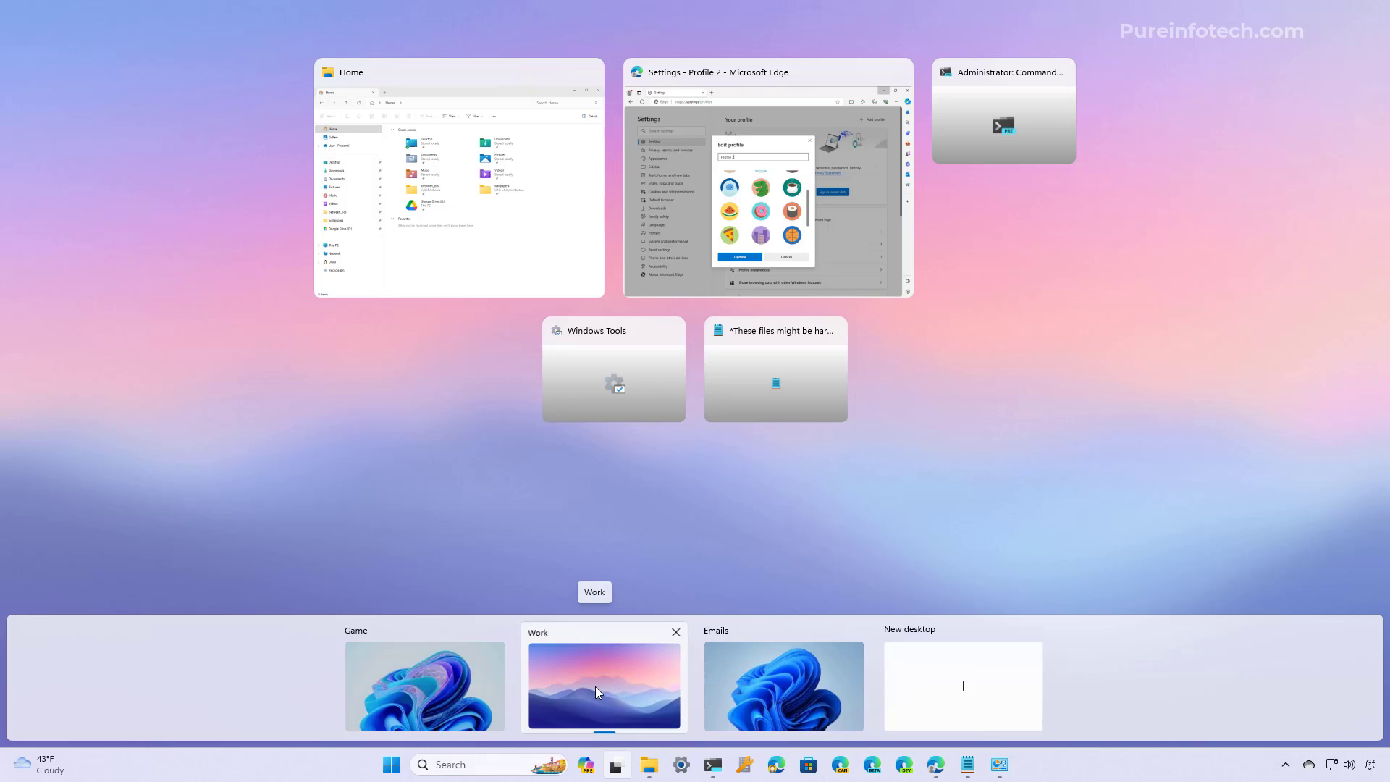
right_click(598, 693)
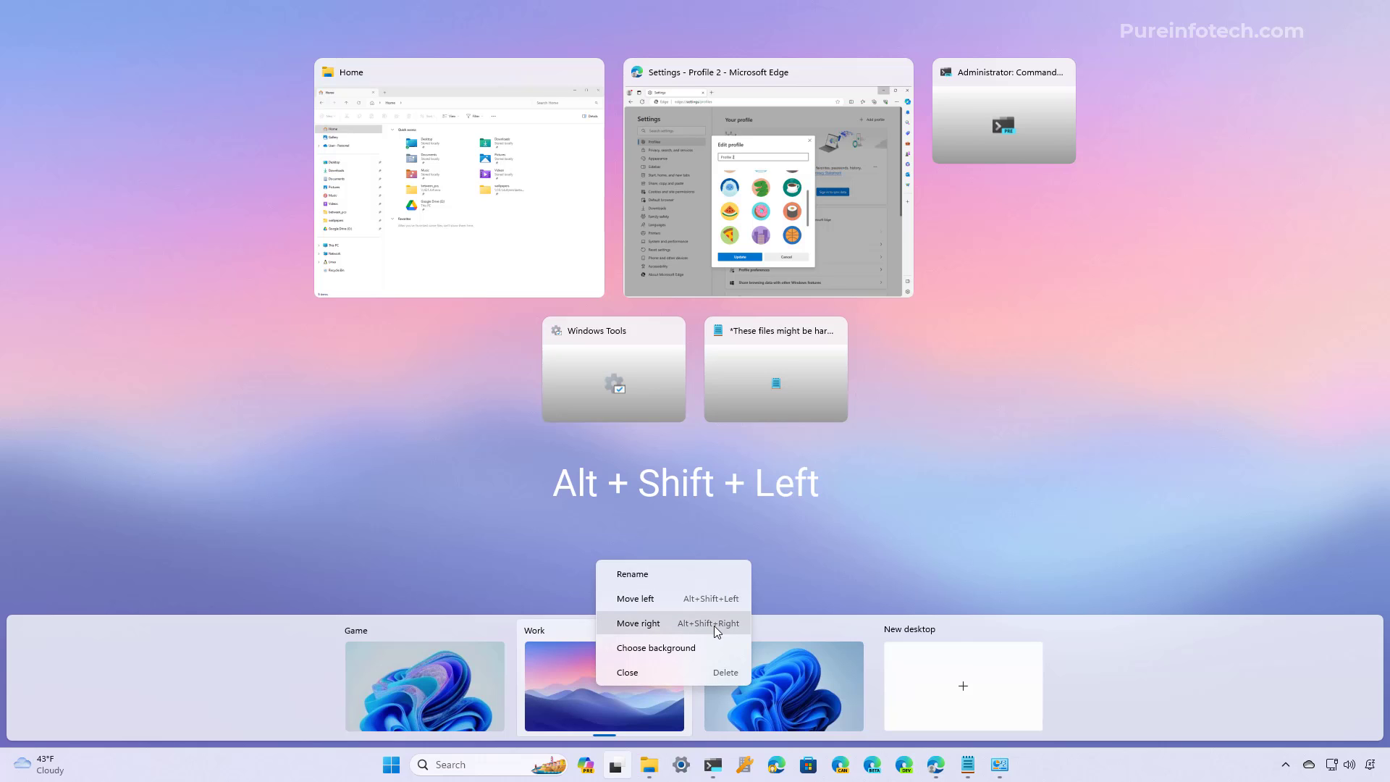
left_click(348, 670)
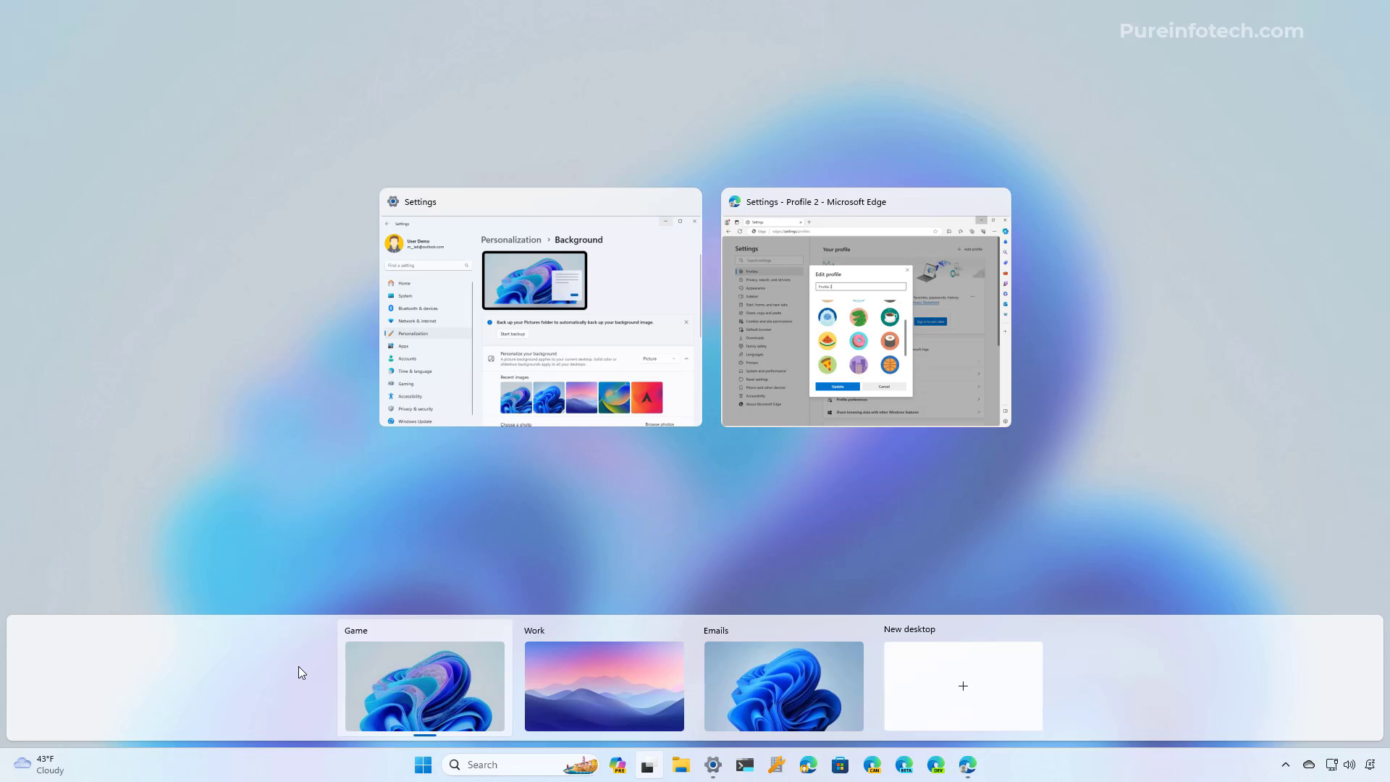
Preview the windows on the Game and Work desktops, and close the current virtual desktop
mouse_move(415, 688)
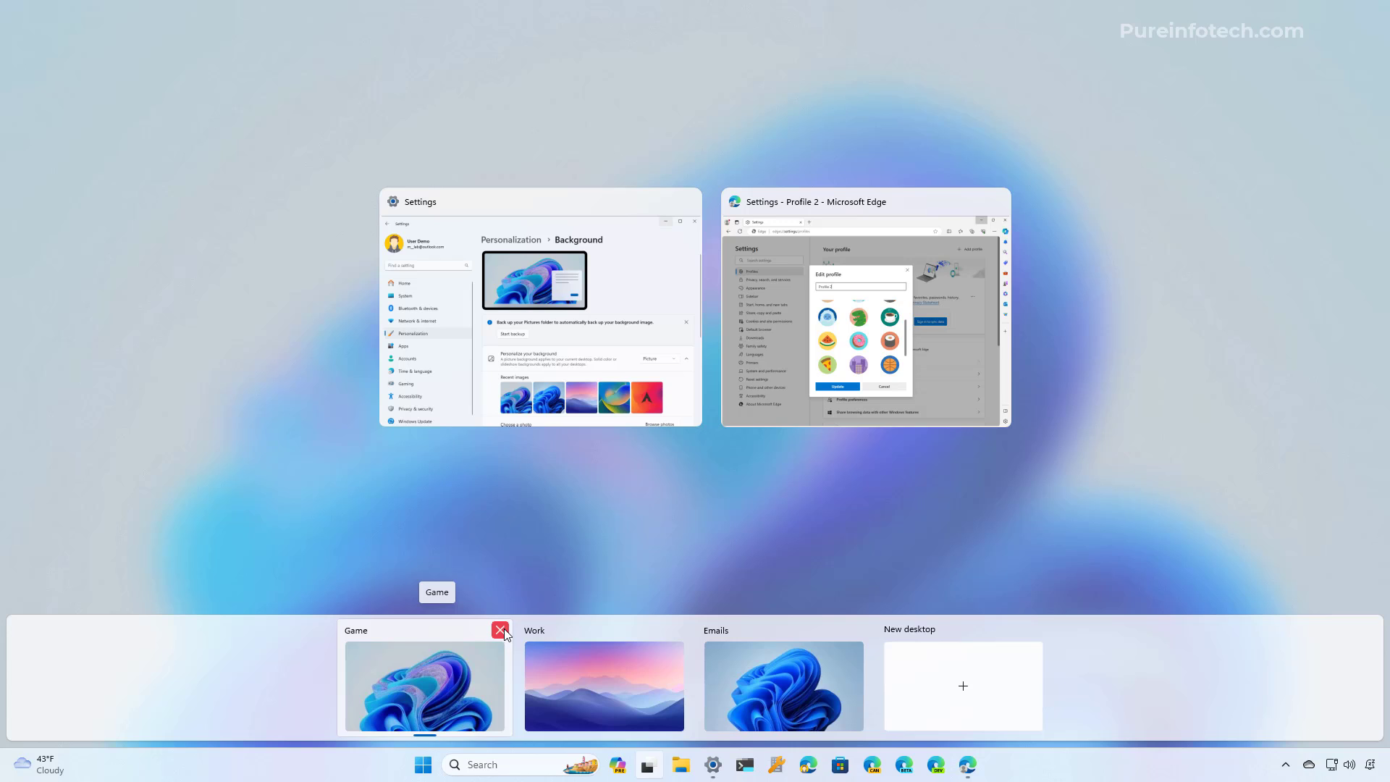
mouse_move(515, 416)
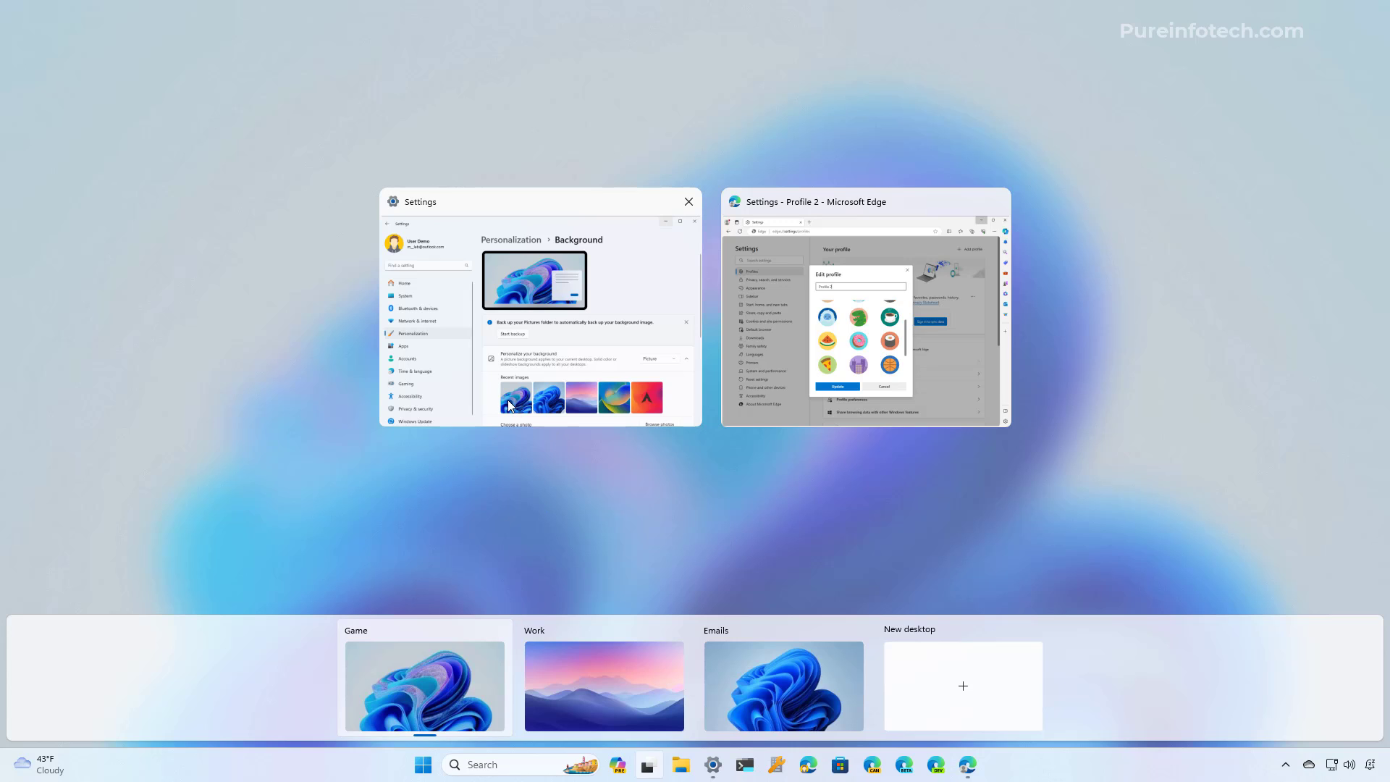
left_click(588, 669)
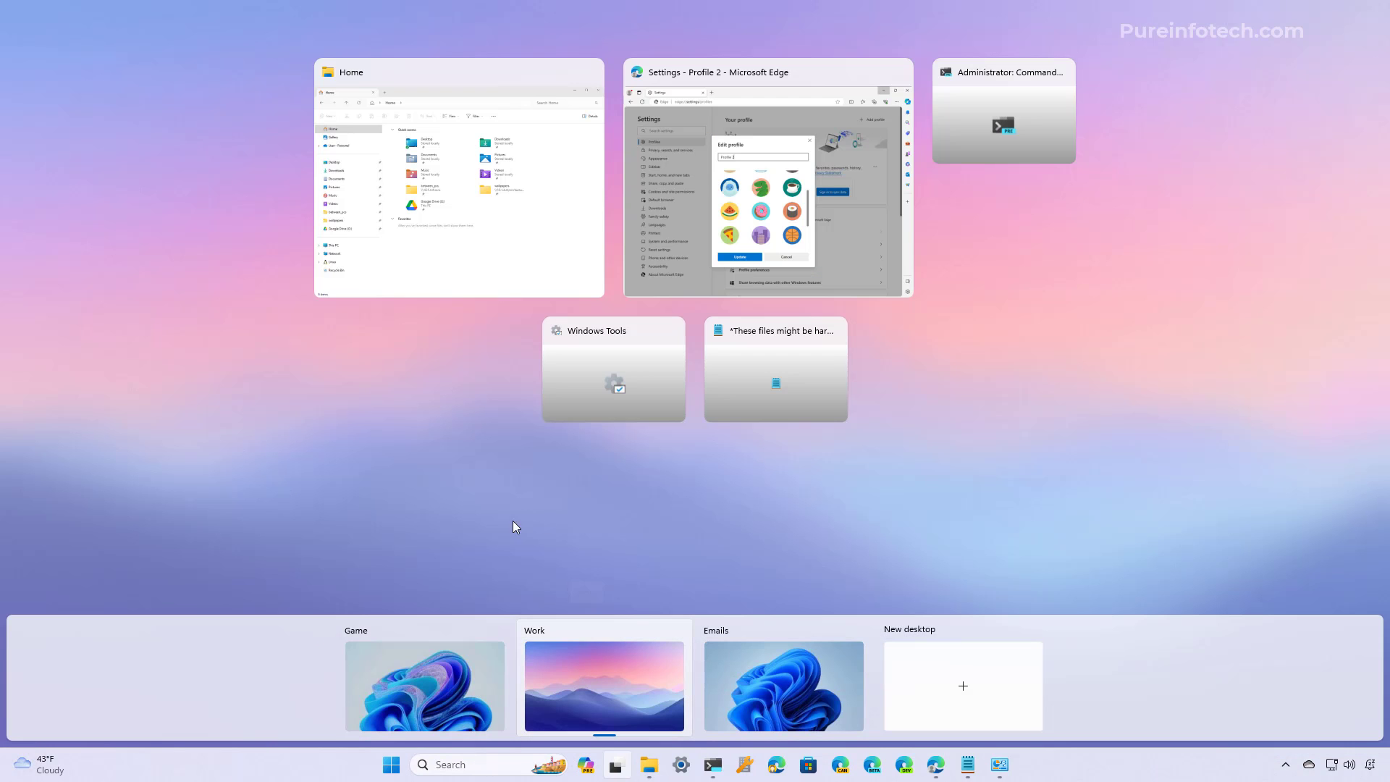
mouse_move(498, 636)
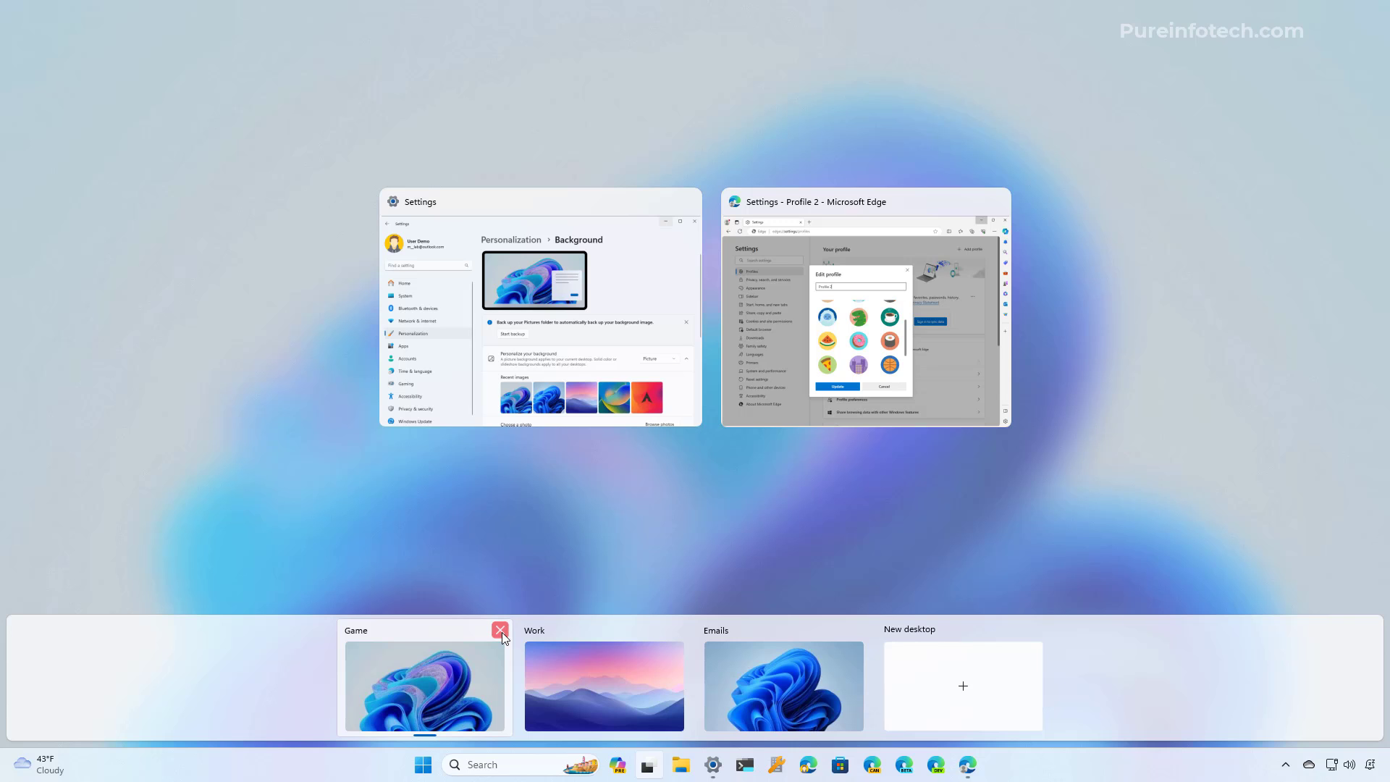
key("super+ctrl+F4")
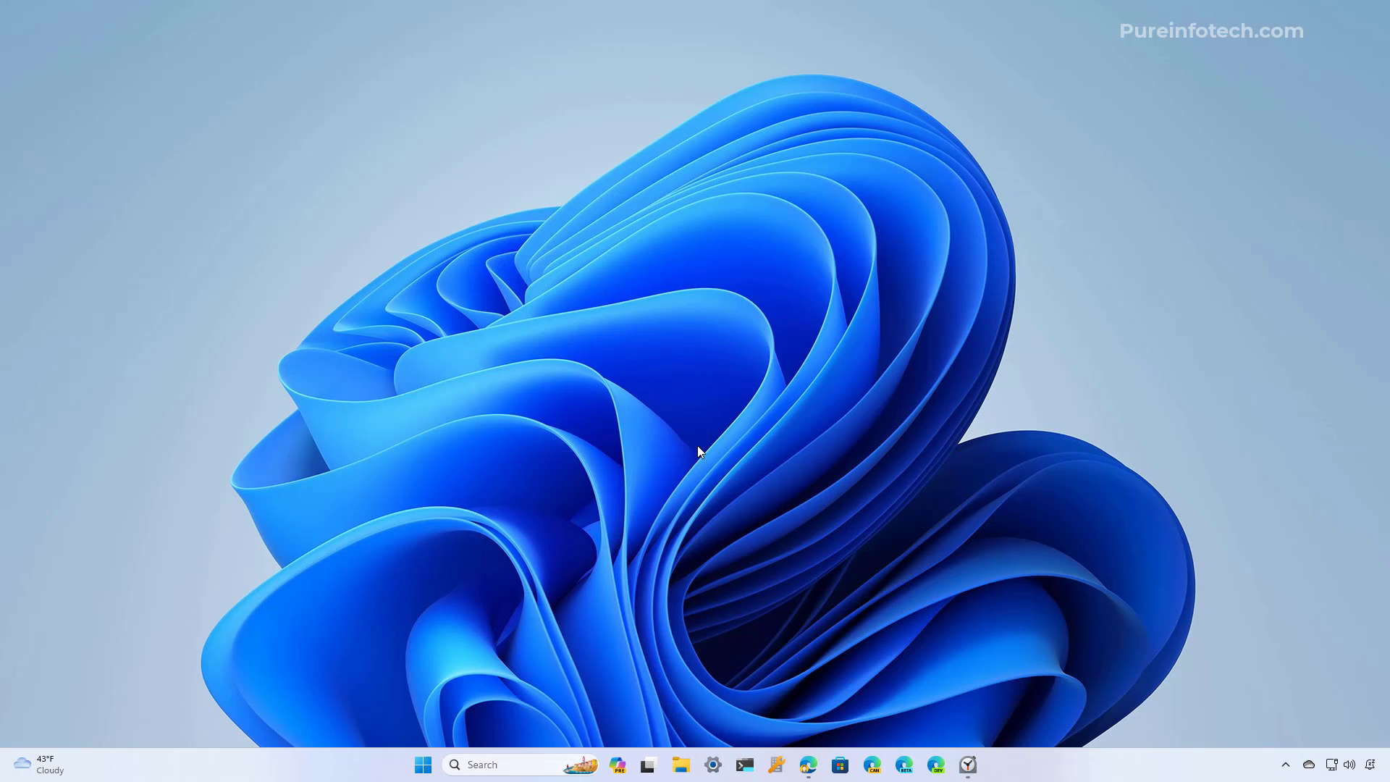